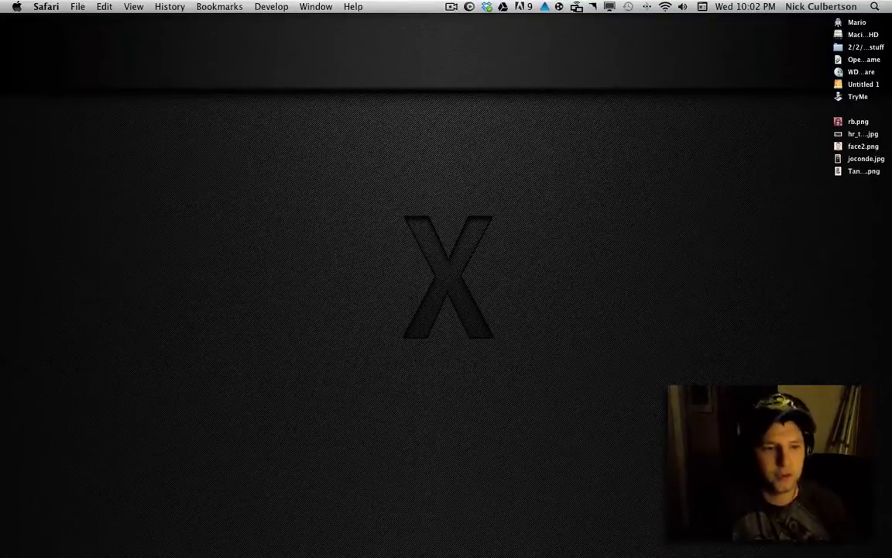
- Search Google for "walking dead" in the web browser and show the image results
mouse_move(387, 551)
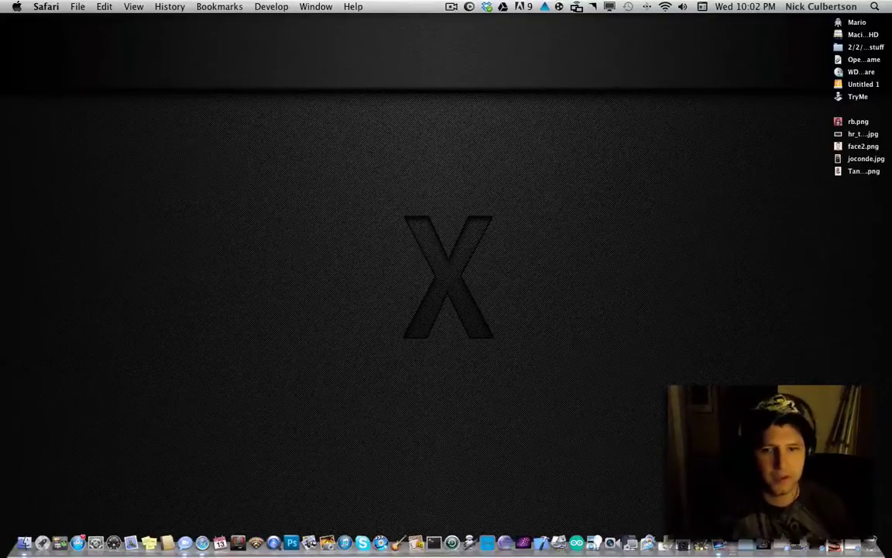
click(201, 544)
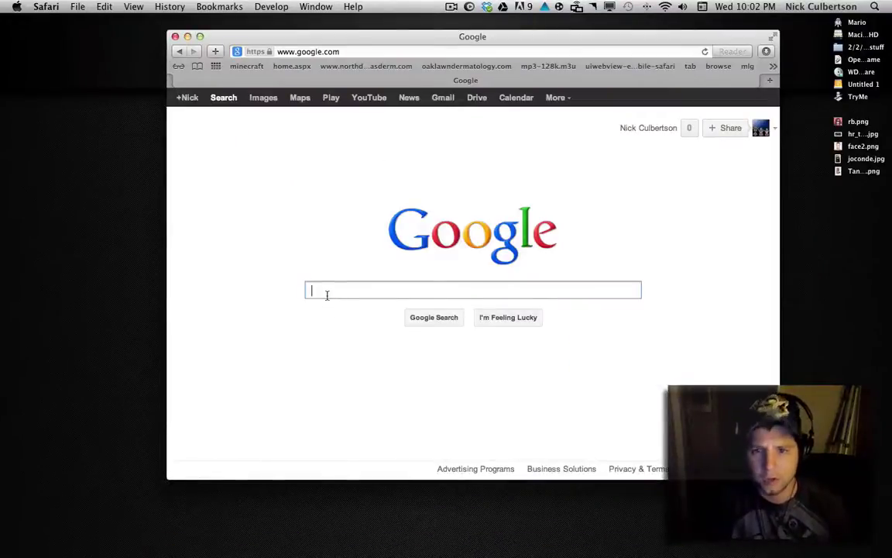
text(walking )
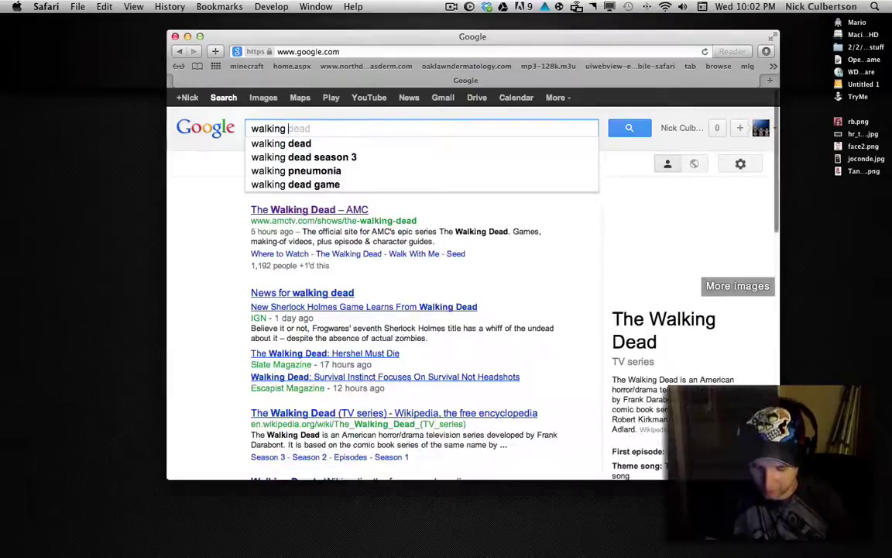
text(dead)
key(Return)
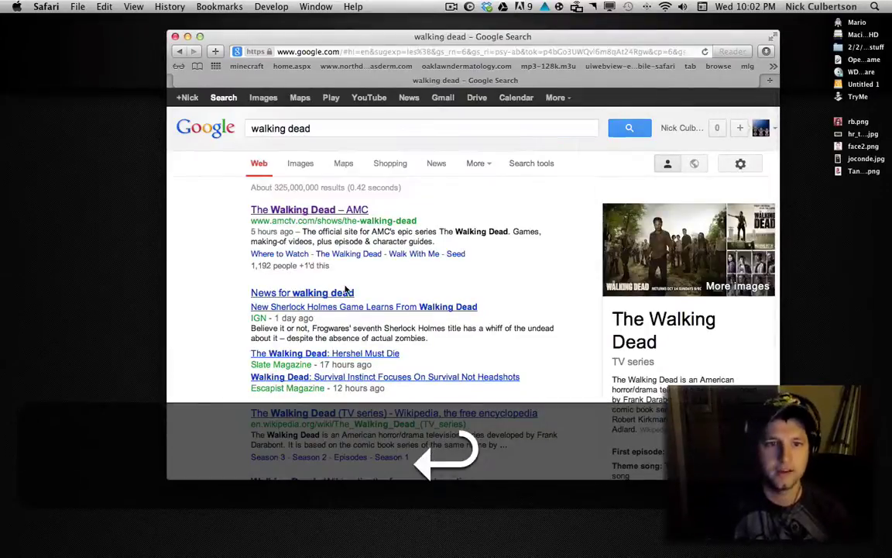
click(301, 164)
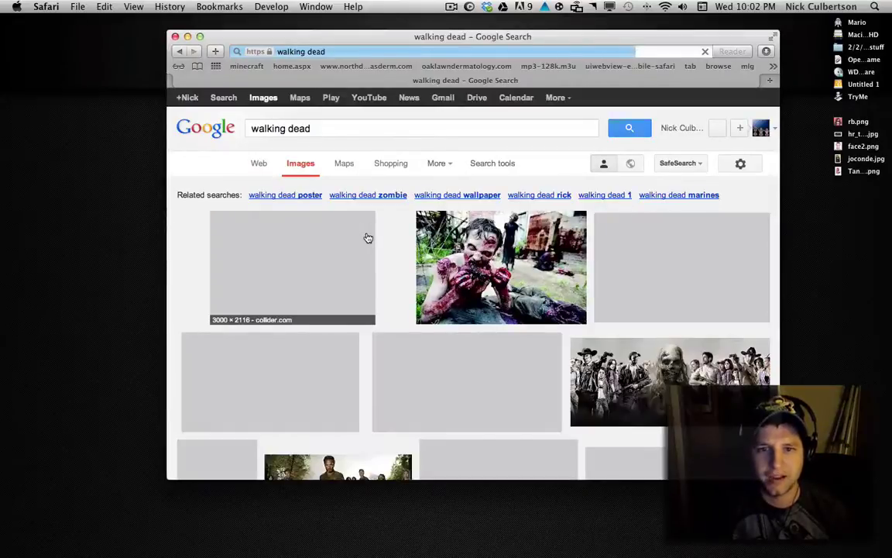
- Open the crawling zombie picture at full size, save a copy to the desktop, and minimize the browser window
scroll(368, 238, down, 1)
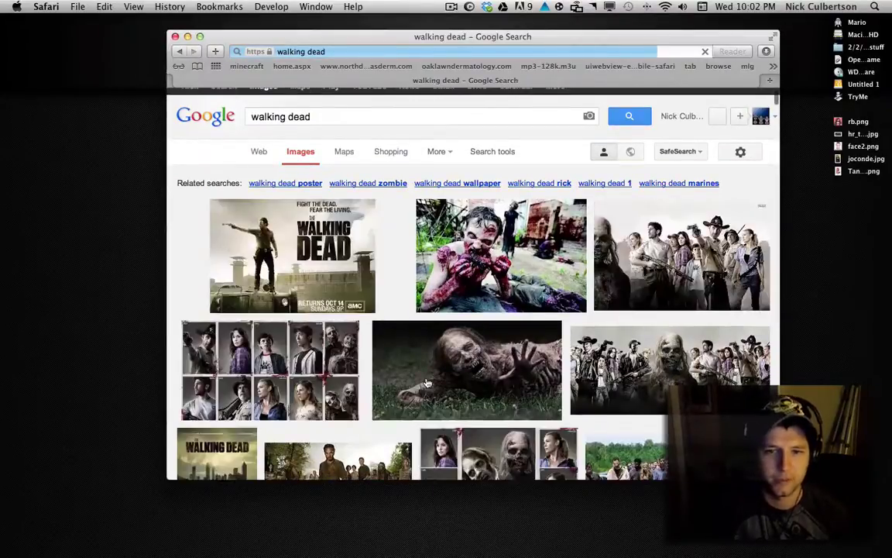
click(465, 364)
click(569, 263)
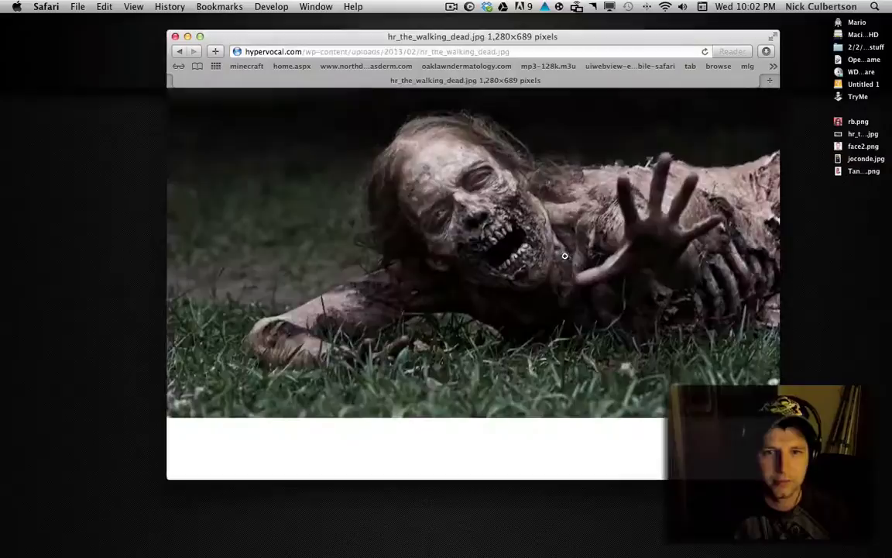
click(536, 222)
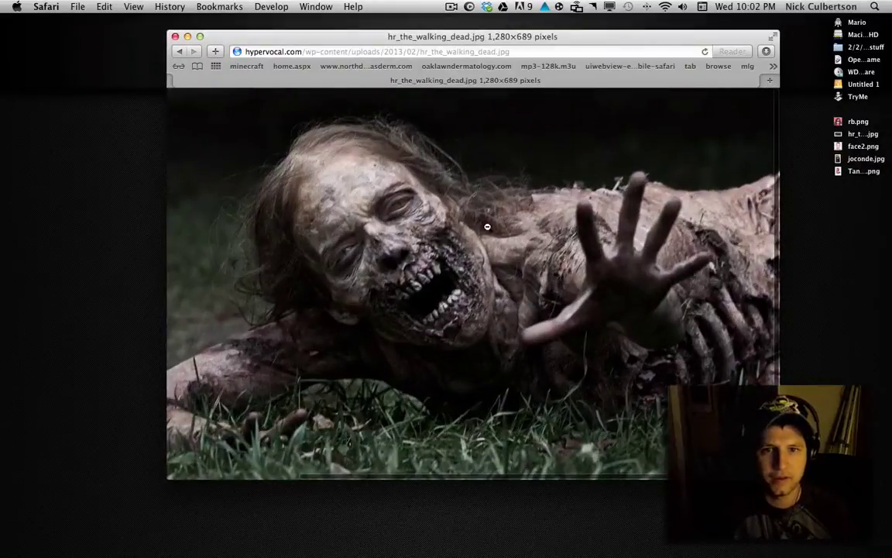
drag(491, 229, 850, 216)
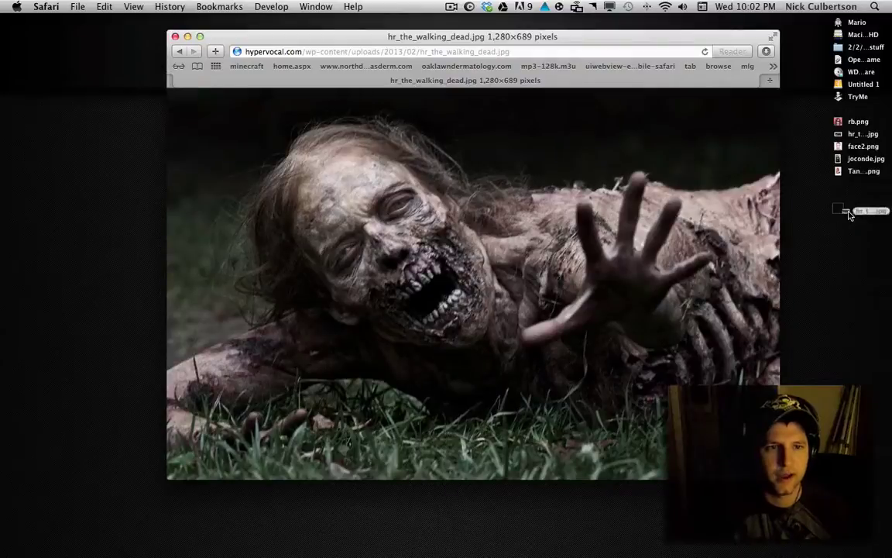
click(187, 36)
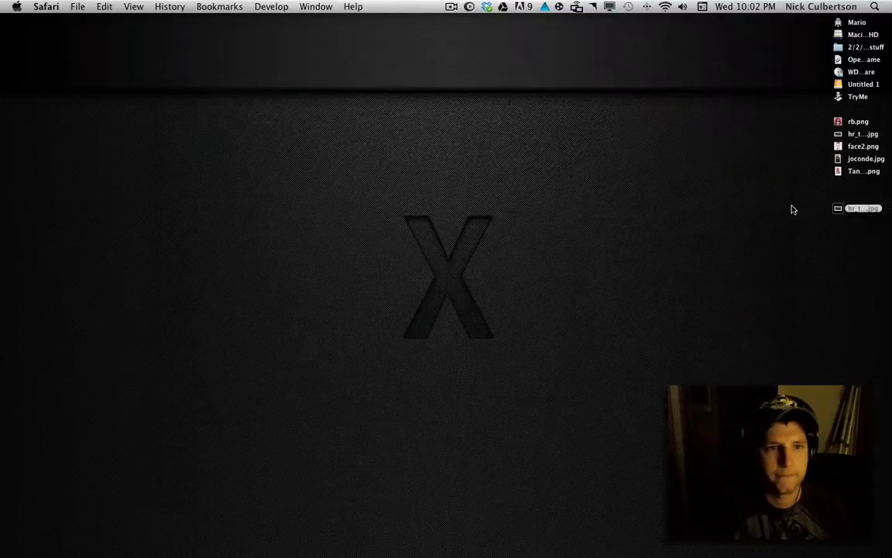
- Open the newly saved zombie picture from the desktop in Preview and slightly enlarge its window
double_click(859, 209)
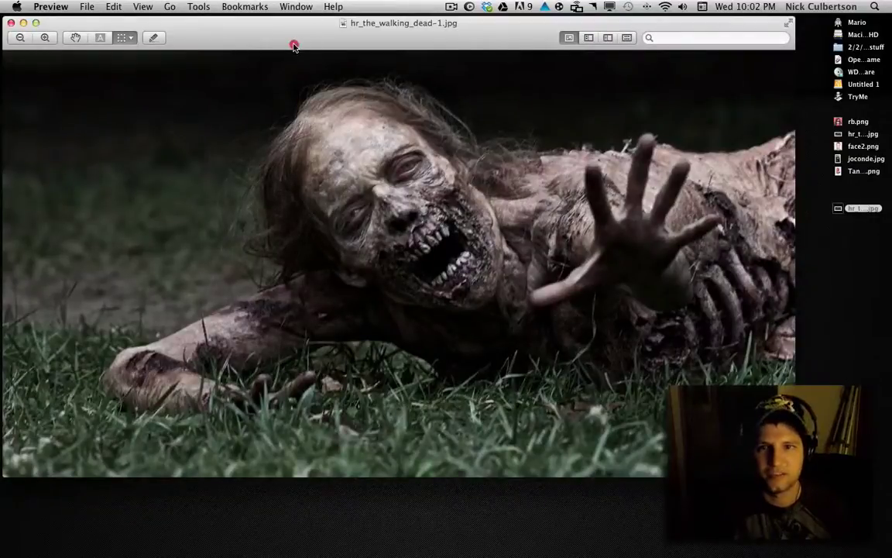
drag(293, 44, 317, 53)
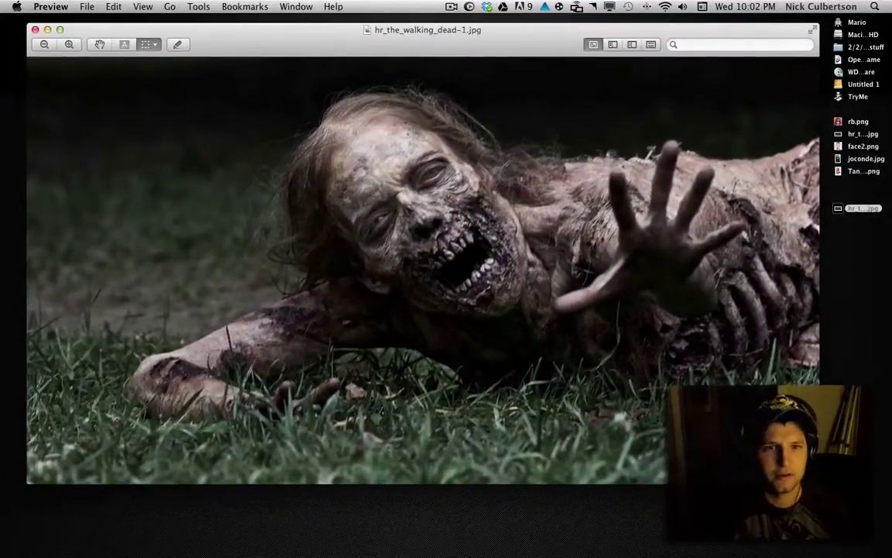
drag(820, 484, 841, 495)
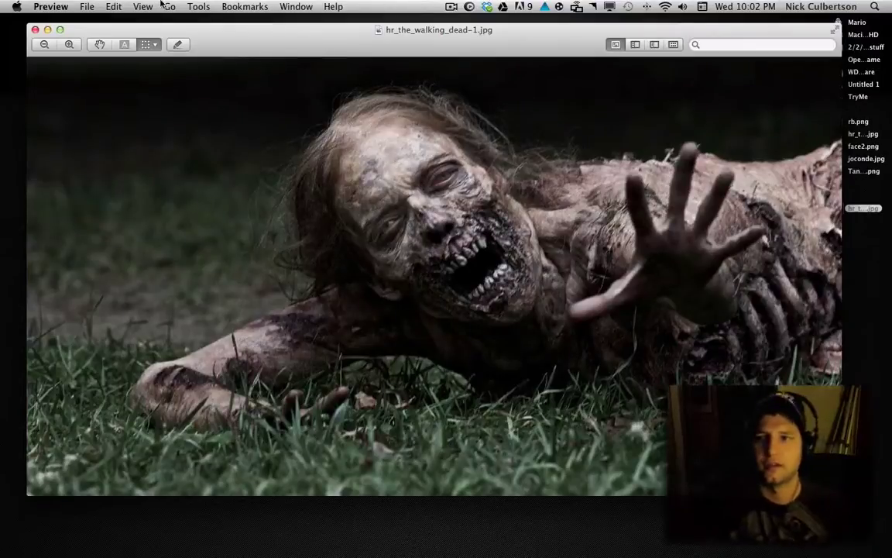
- Zoom the zombie picture out until it is only a tiny thumbnail in the middle of the window
click(44, 45)
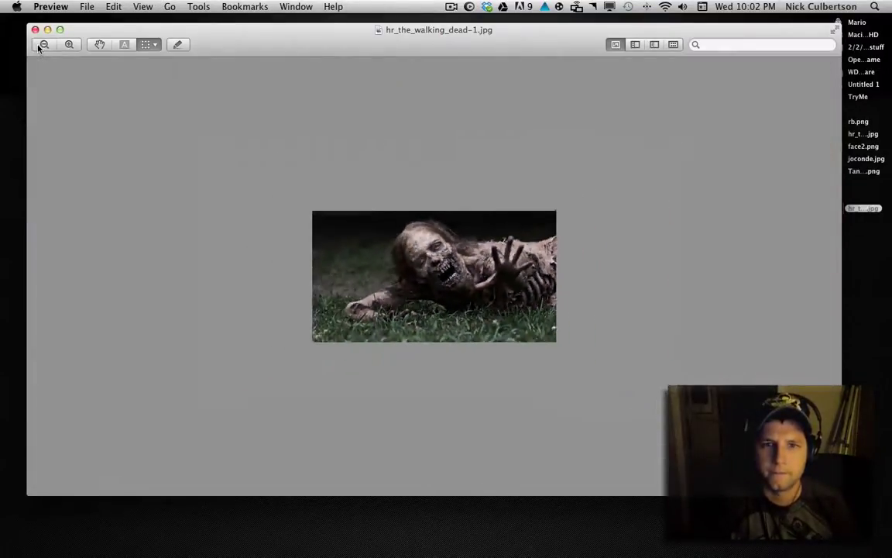
click(43, 45)
click(43, 45)
click(43, 45)
click(44, 45)
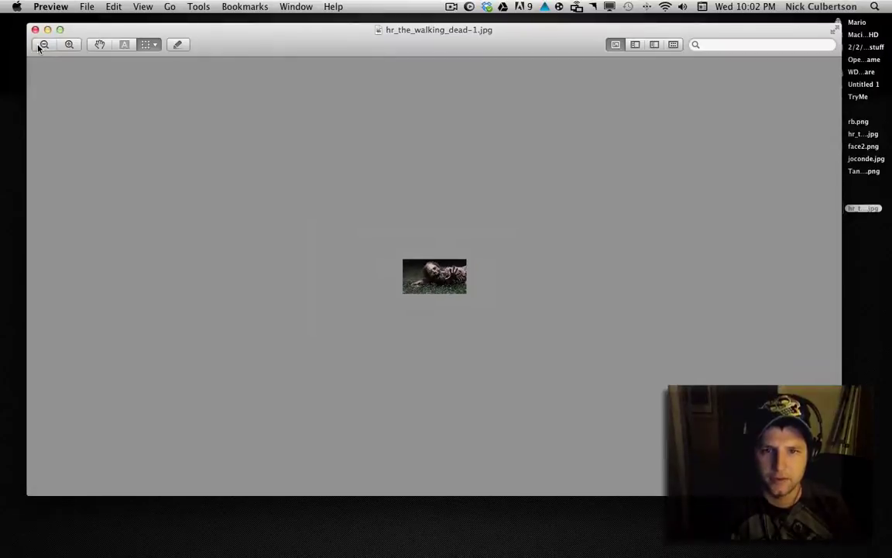
click(43, 45)
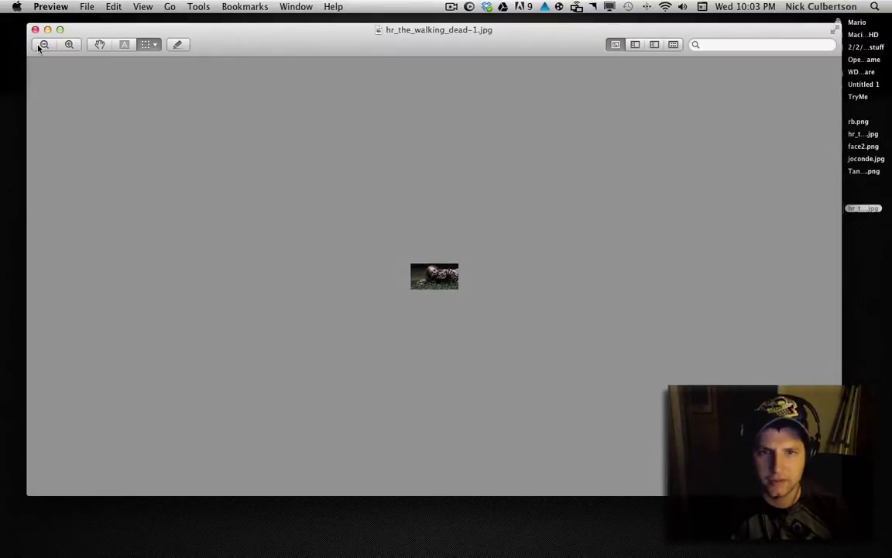
click(43, 45)
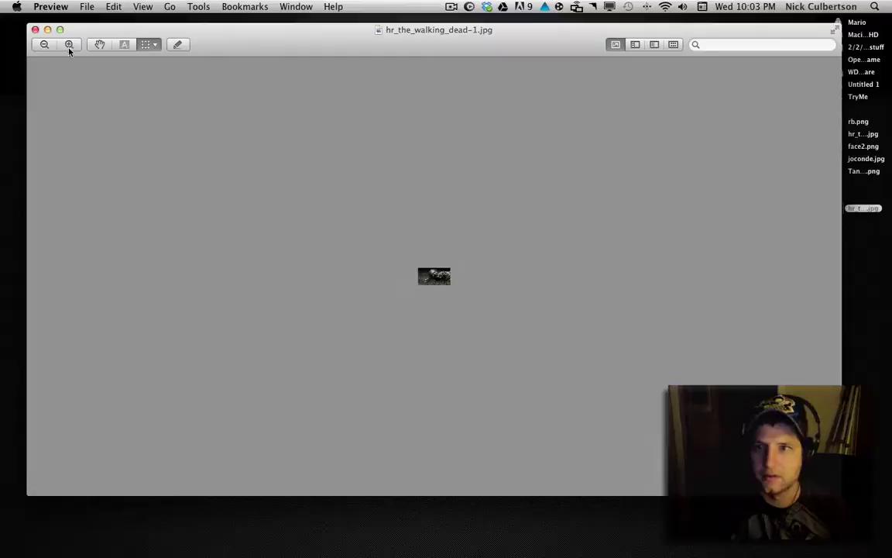
click(69, 45)
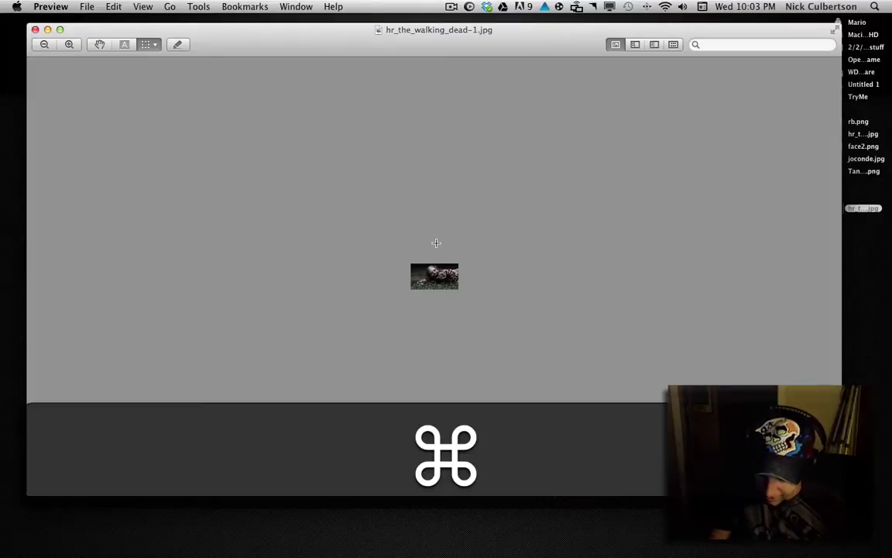
- Capture a screenshot of only the tiny zombie thumbnail and close the picture
key(shift)
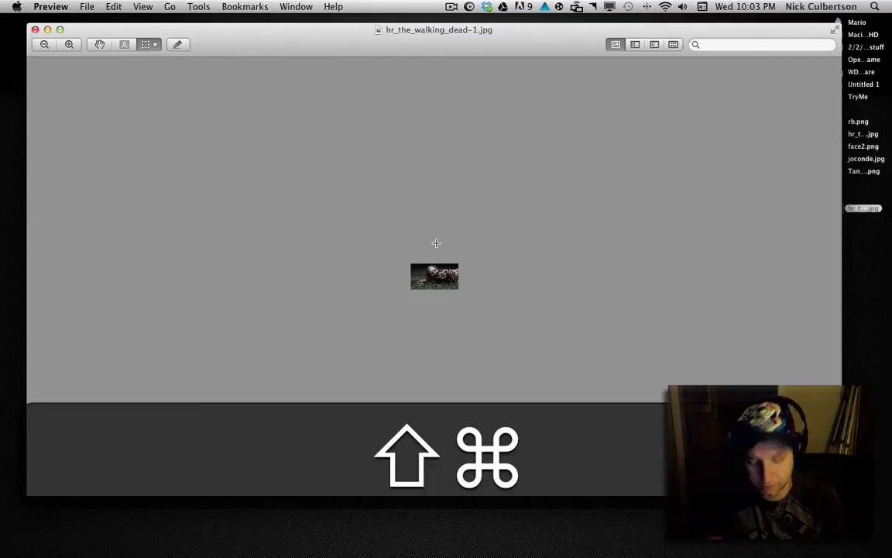
key(super+shift+4)
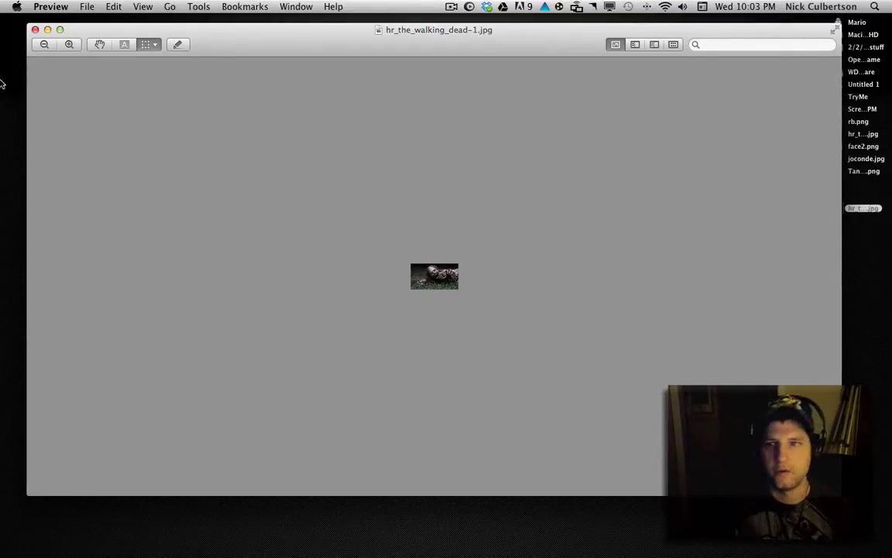
click(34, 31)
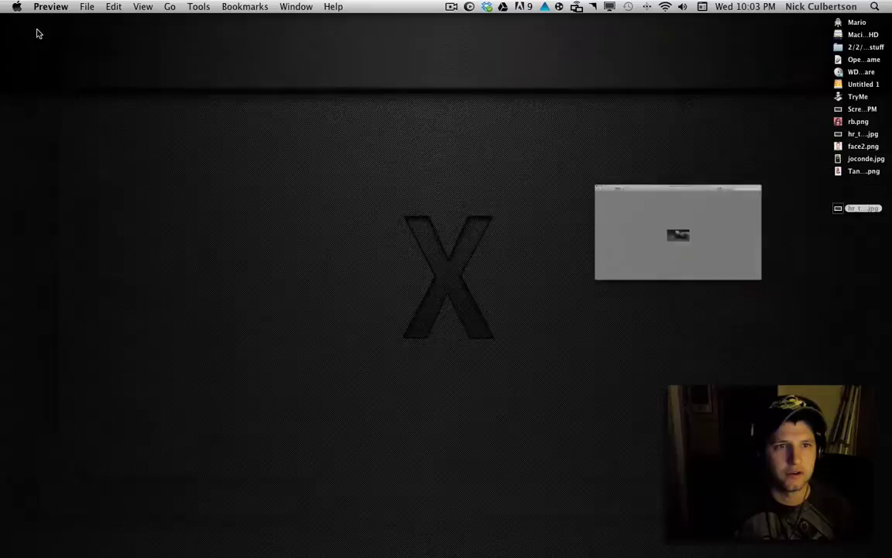
- Move the older hr_the_walking_dead.jpg beneath the newly saved copy on the desktop, view it, and close it
click(855, 136)
drag(854, 135, 854, 234)
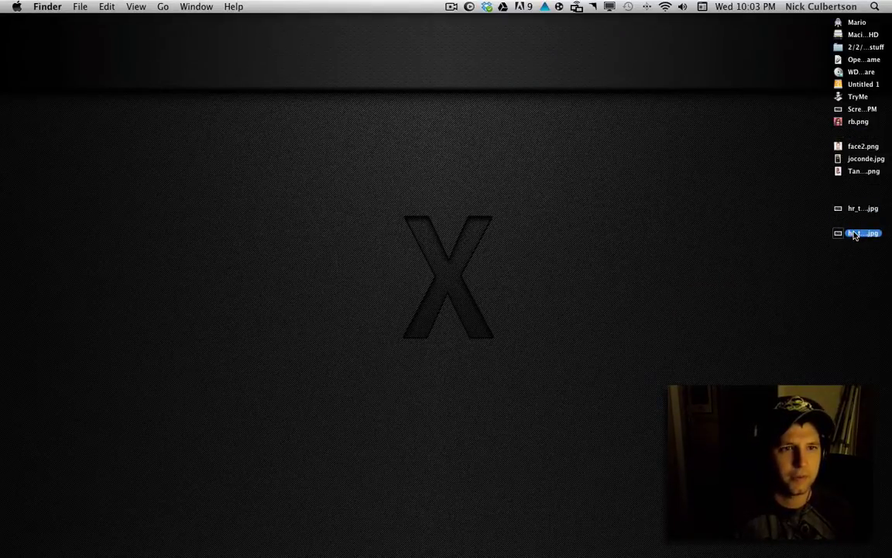
double_click(854, 234)
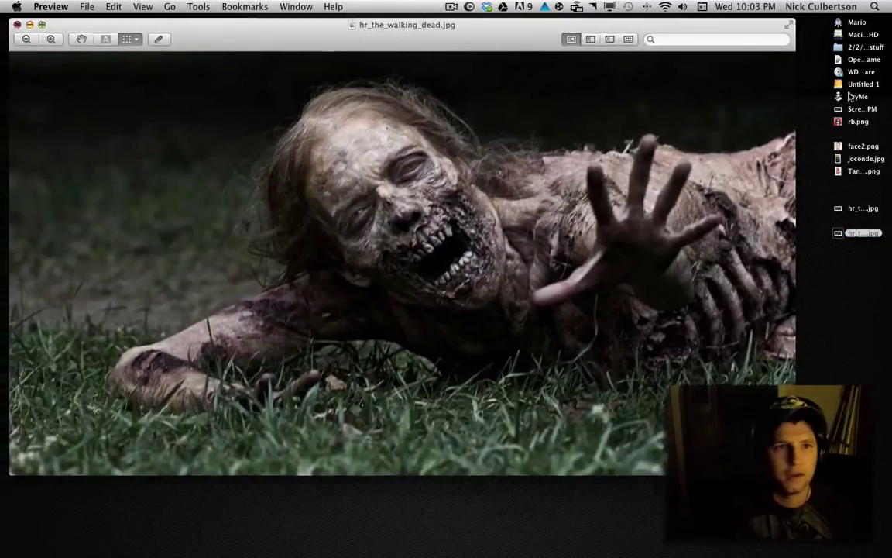
click(11, 23)
- Place the thumbnail screenshot below rb.png on the desktop, open it, and enlarge its window to nearly fill the screen
drag(856, 114, 856, 137)
double_click(856, 137)
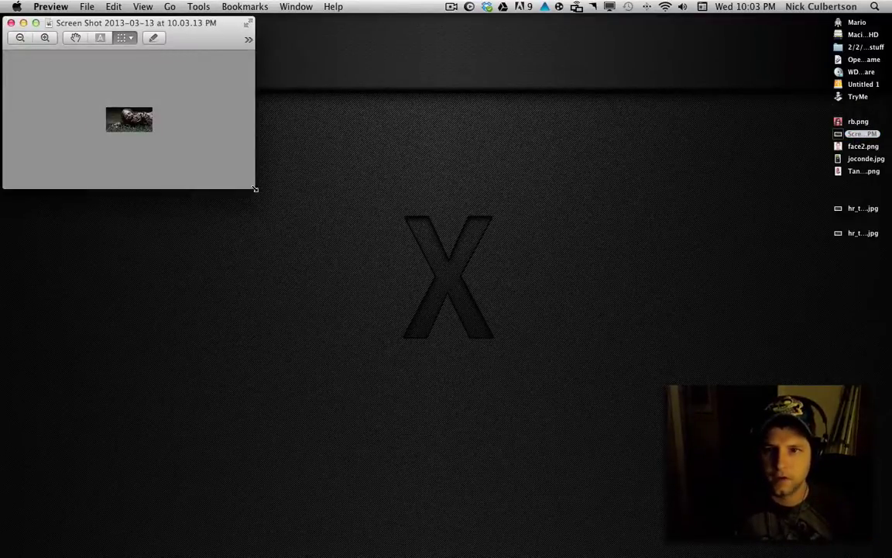
drag(255, 189, 820, 495)
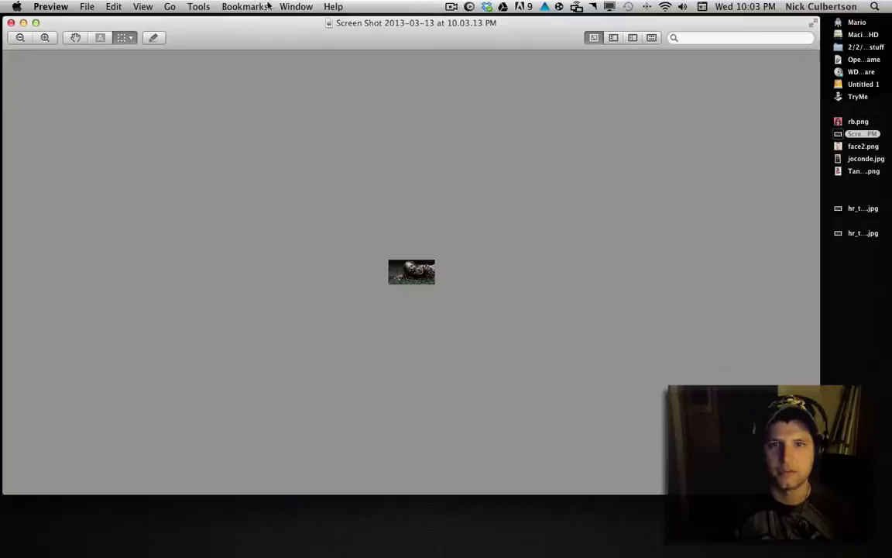
drag(292, 35, 322, 39)
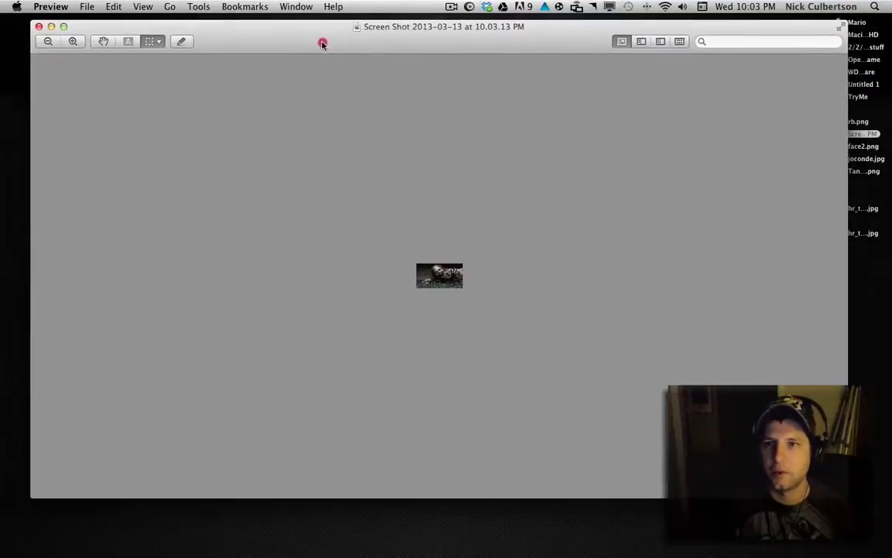
- Zoom in on the thumbnail screenshot until the blocky pixelated image nearly fills the window
click(74, 42)
click(74, 41)
click(74, 41)
click(74, 42)
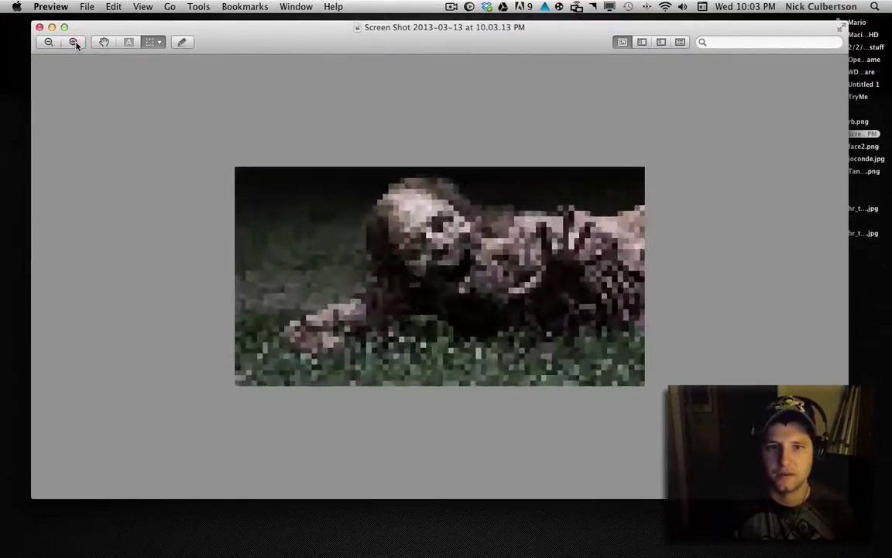
click(73, 42)
click(74, 41)
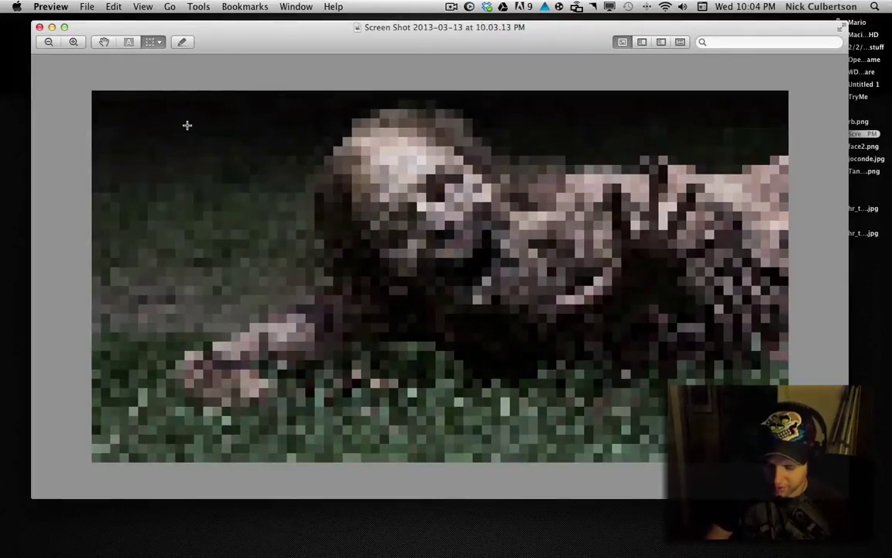
- Capture a screenshot of exactly the enlarged pixelated zombie image and close the thumbnail screenshot
key(super+shift+4)
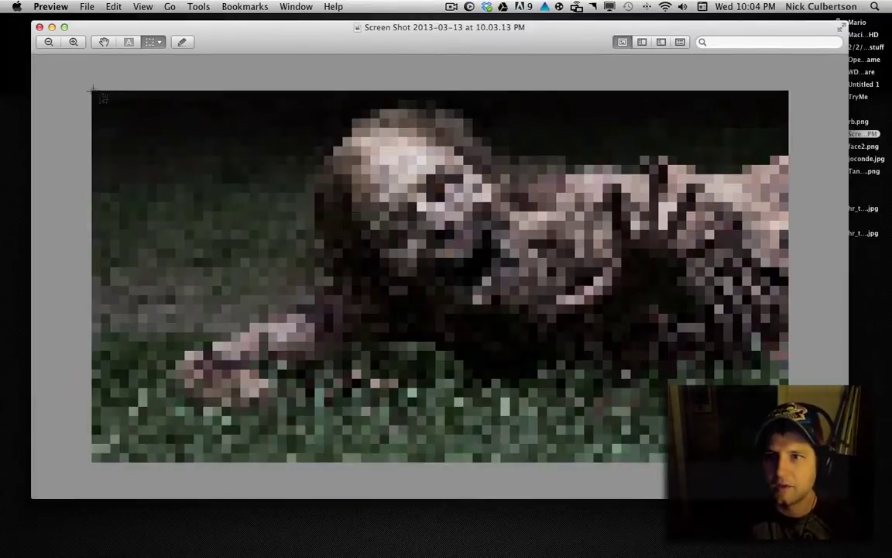
drag(93, 91, 789, 462)
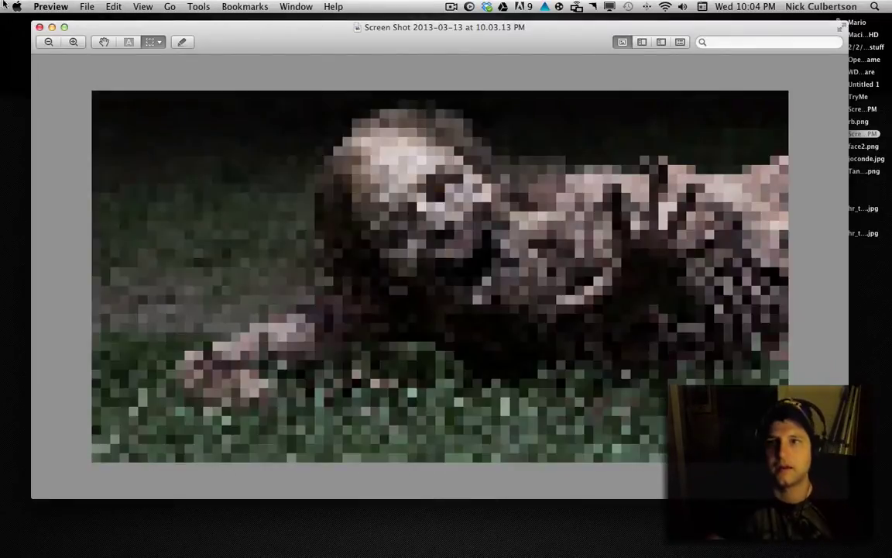
click(40, 29)
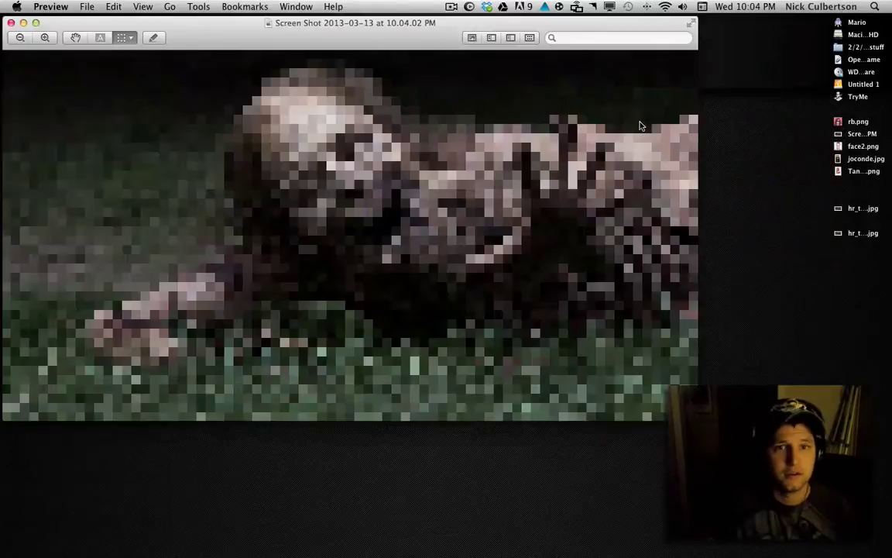
- Compare the new pixelated screenshot with the original hr_the_walking_dead.jpg and close both images
drag(186, 28, 233, 16)
double_click(866, 236)
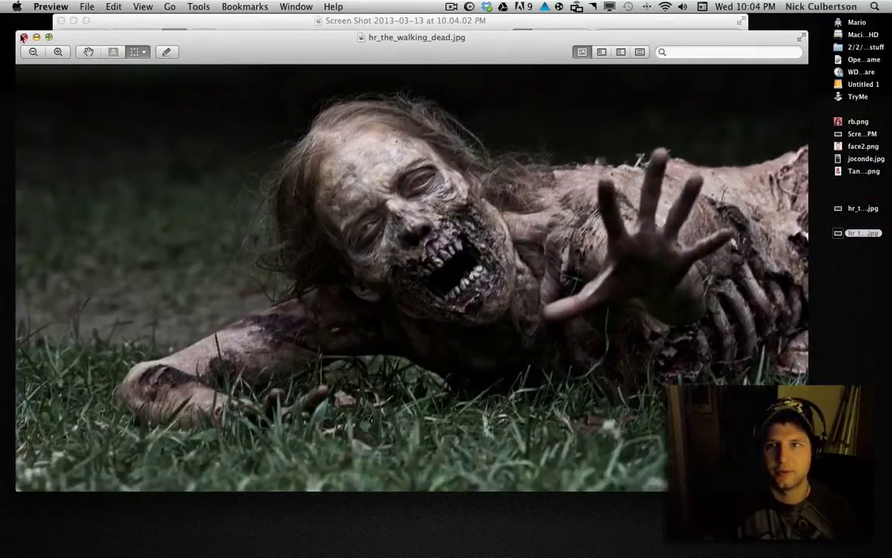
click(23, 36)
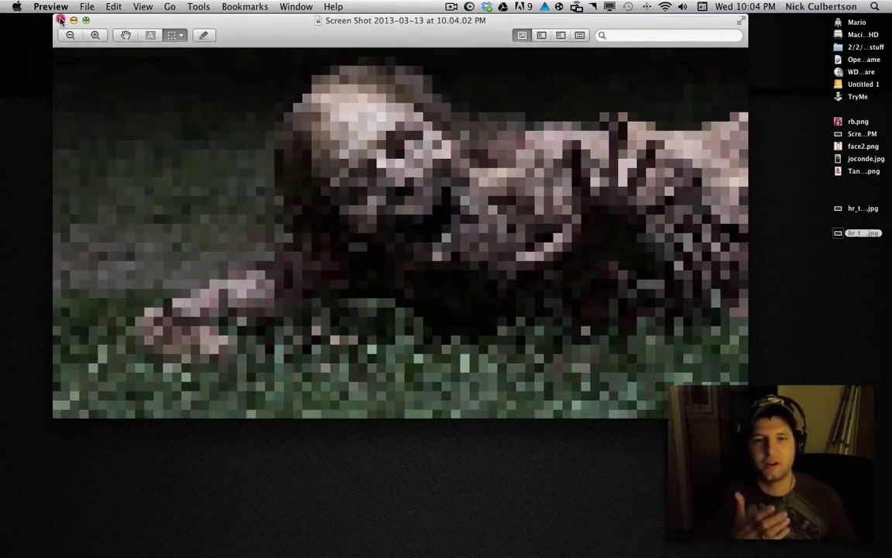
click(60, 20)
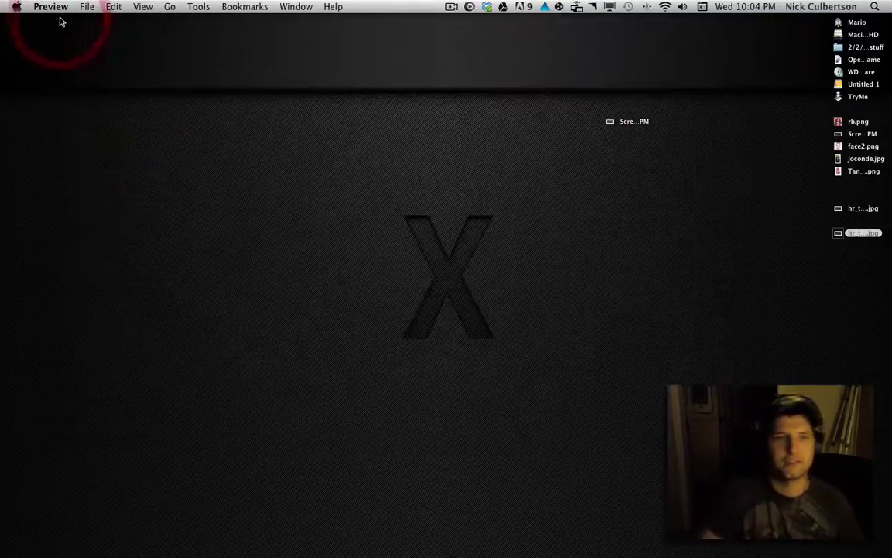
- Open joconde.jpg and zoom out until the painting shrinks to a tiny thumbnail
double_click(869, 159)
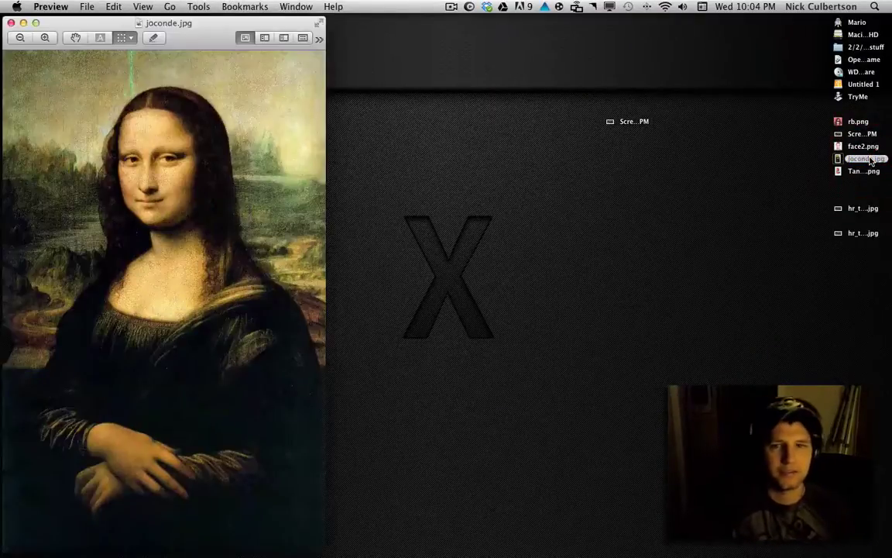
drag(164, 21, 425, 19)
click(282, 36)
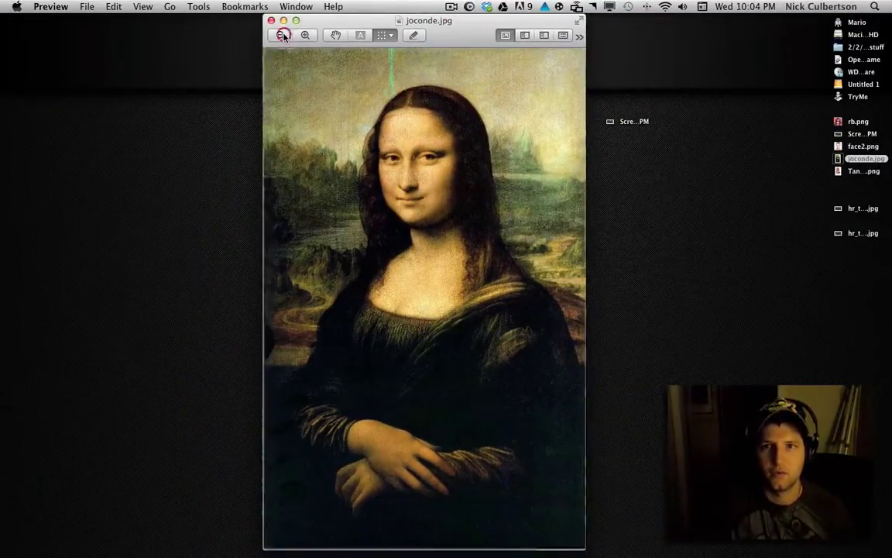
click(281, 36)
click(282, 35)
click(281, 36)
click(282, 35)
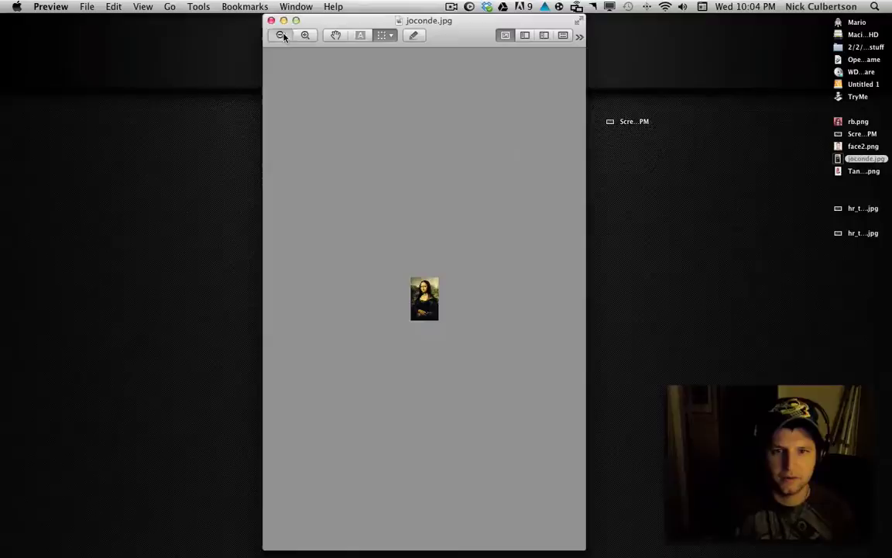
click(282, 36)
click(282, 36)
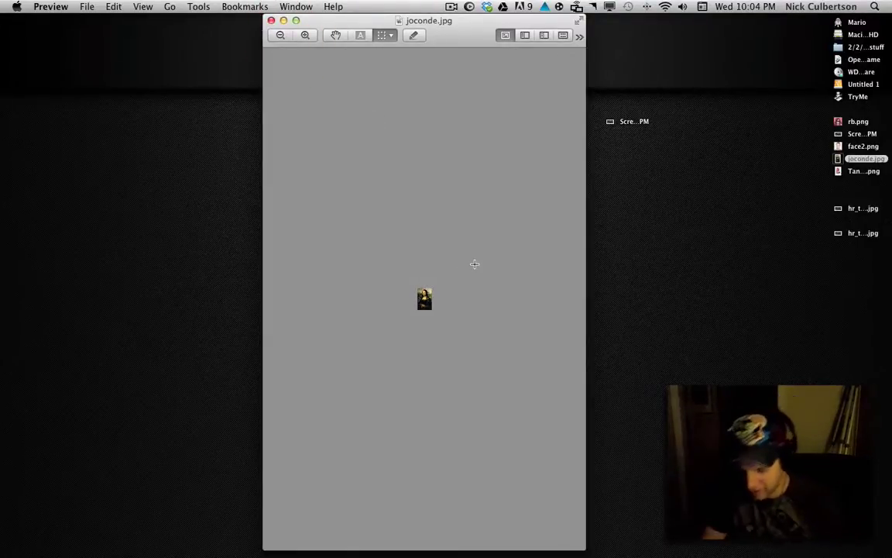
- Capture a screenshot of exactly the tiny Mona Lisa thumbnail and close joconde.jpg
key(shift+super+4)
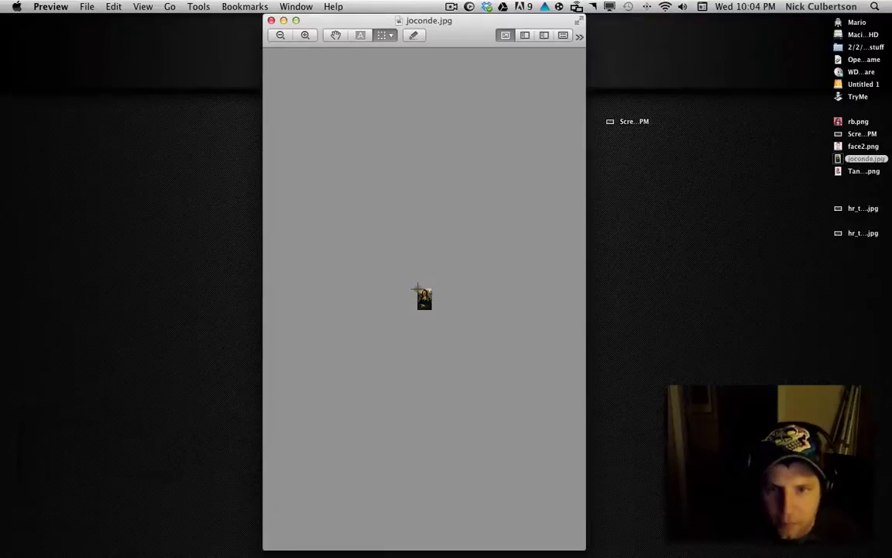
drag(417, 289, 432, 313)
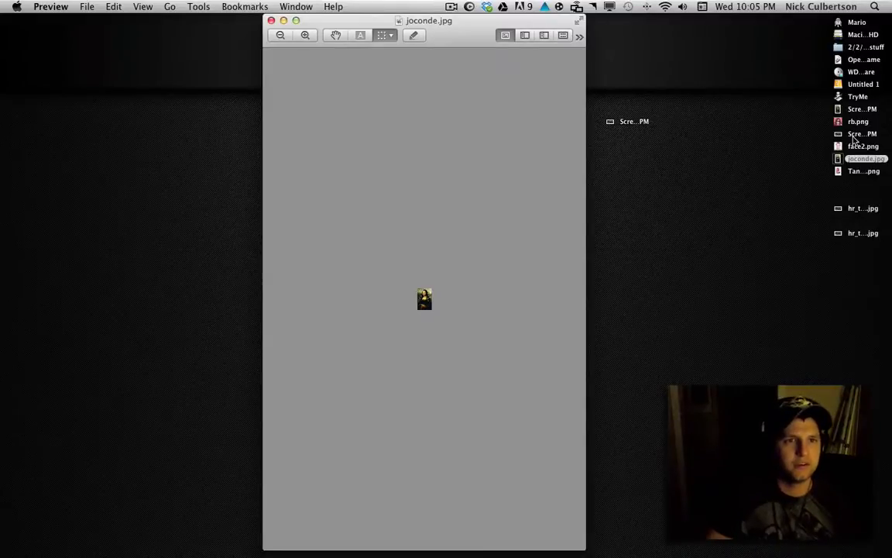
click(271, 20)
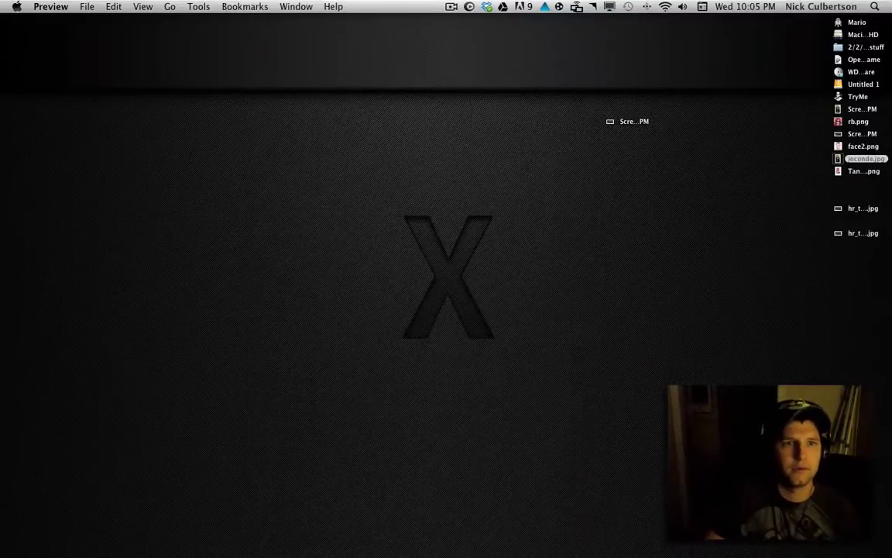
- Open the new thumbnail screenshot in an enlarged window and magnify it until the whole blocky Mona Lisa just fits inside
double_click(860, 108)
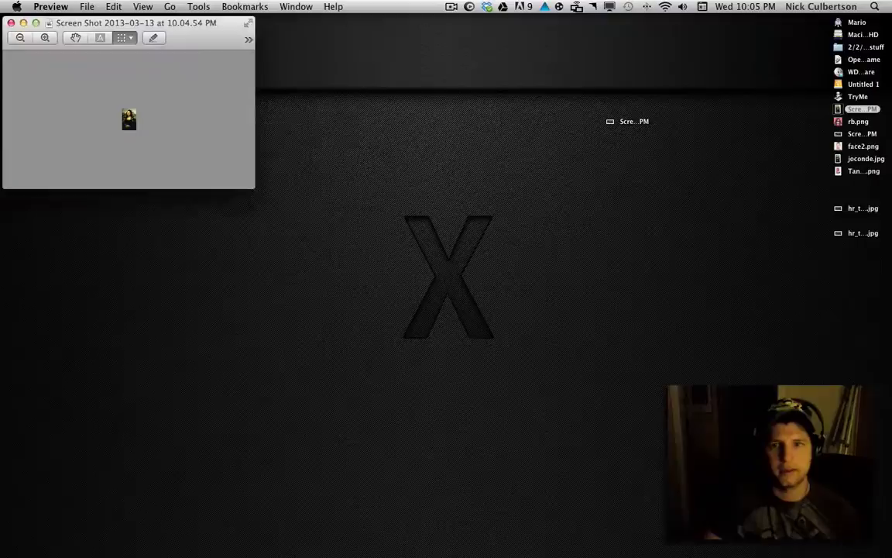
drag(191, 31, 498, 87)
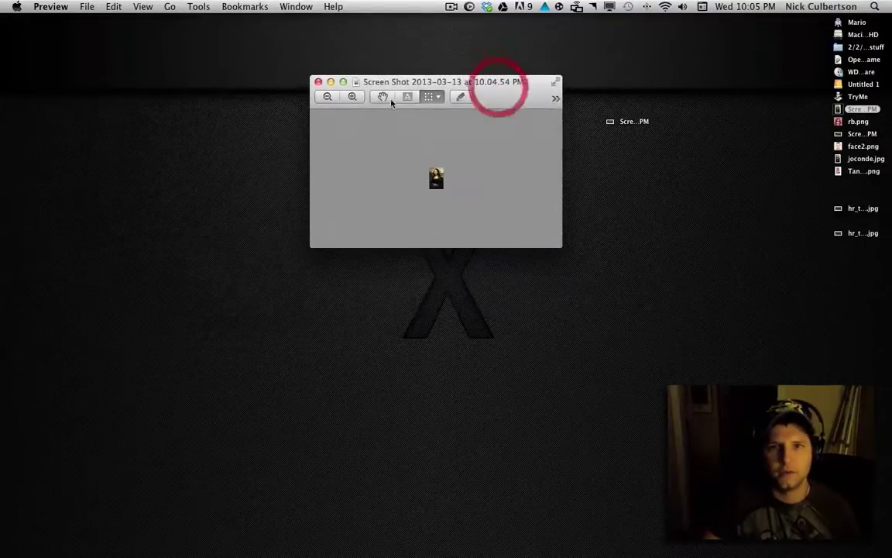
drag(563, 248, 711, 505)
click(354, 96)
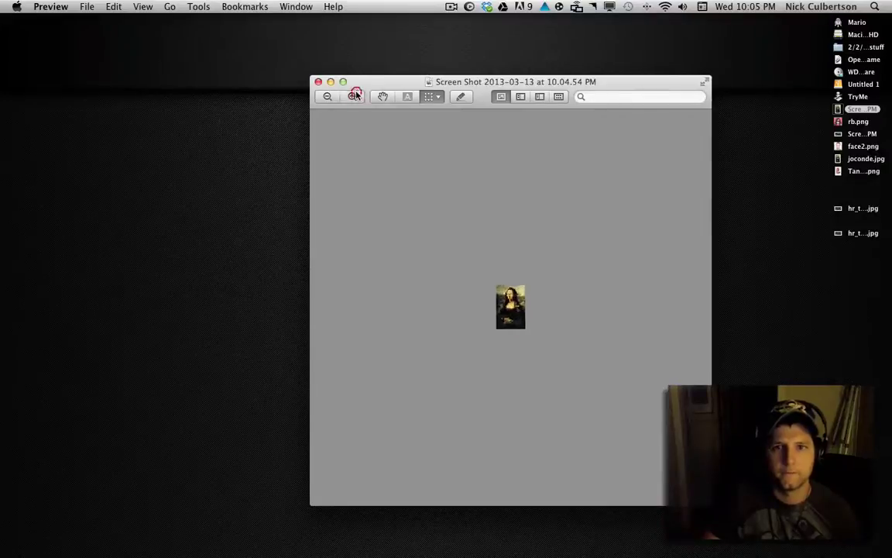
click(355, 95)
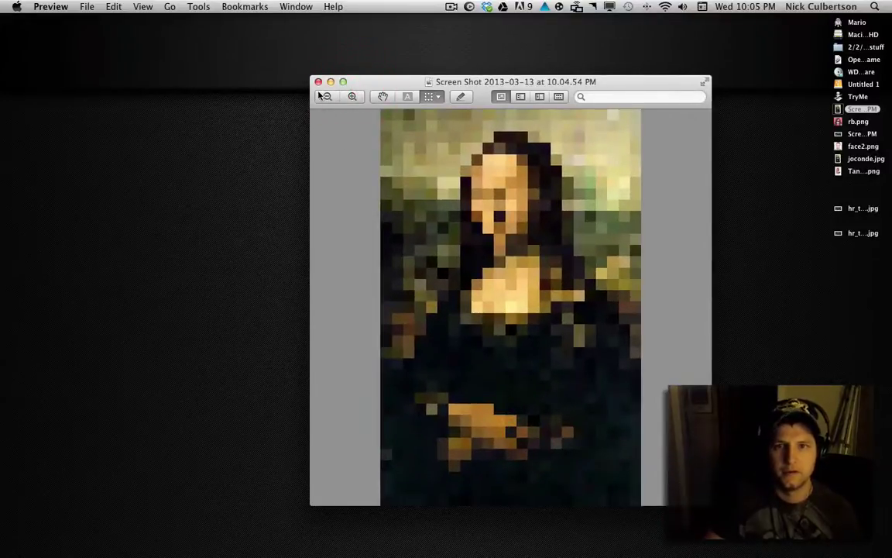
click(327, 97)
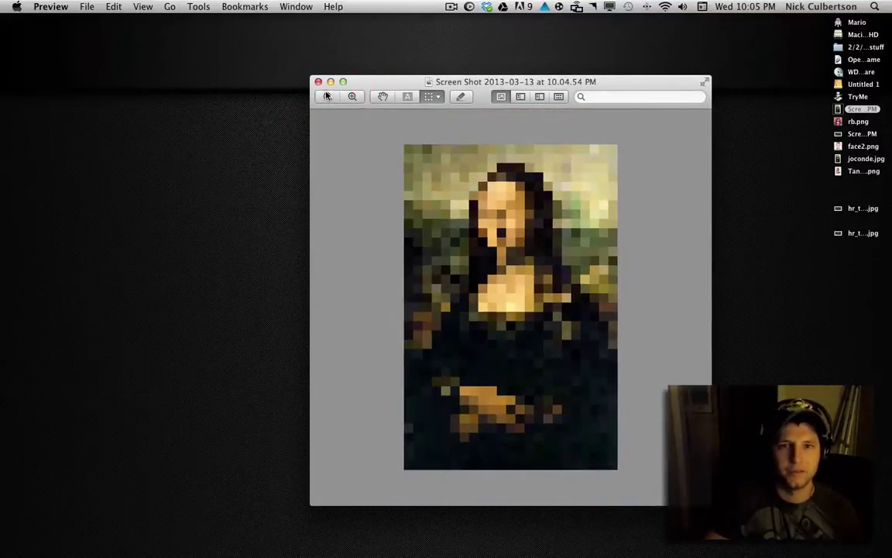
- Copy a 1 x 1 pixel block from the middle of the face and paste it over the black block below the nose
key(shift+super+4)
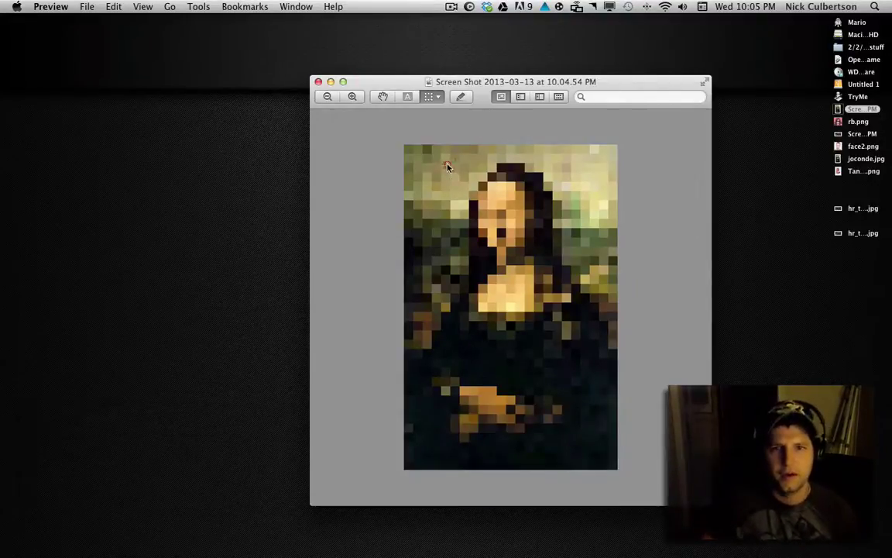
key(Escape)
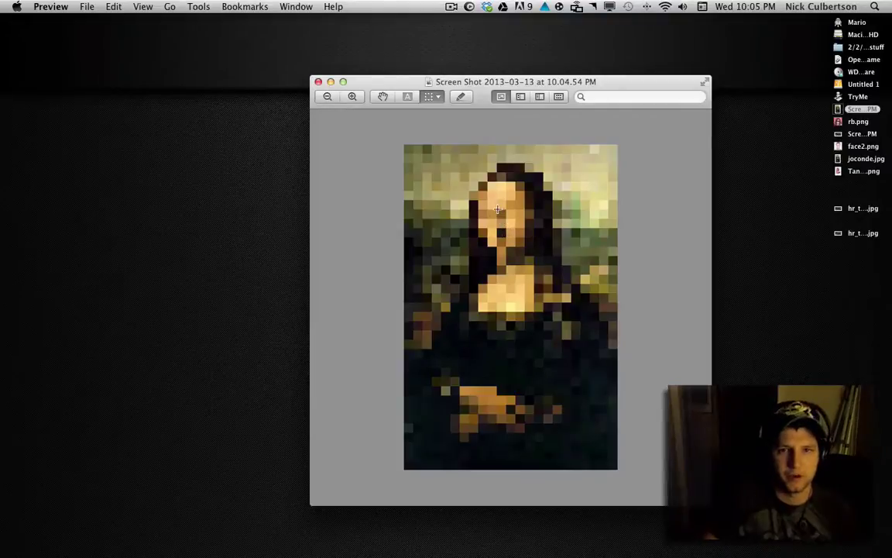
drag(500, 214, 506, 218)
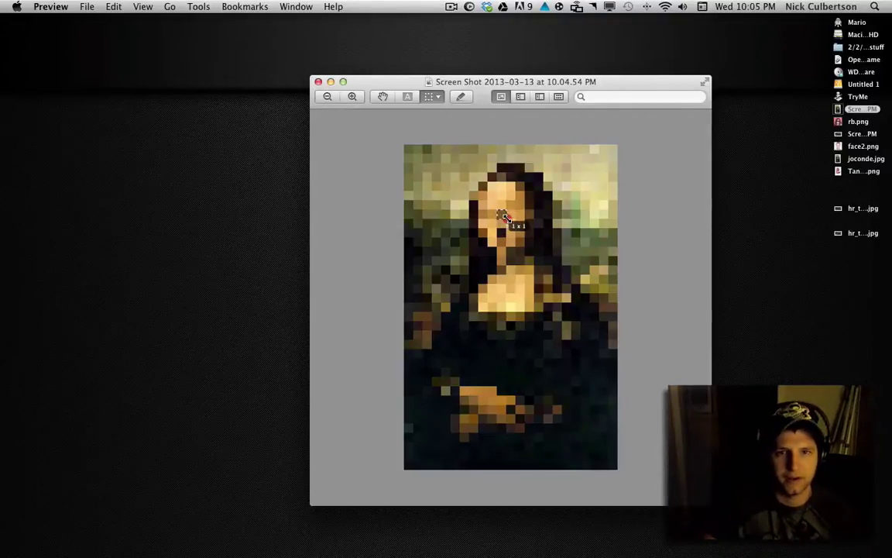
drag(504, 218, 507, 220)
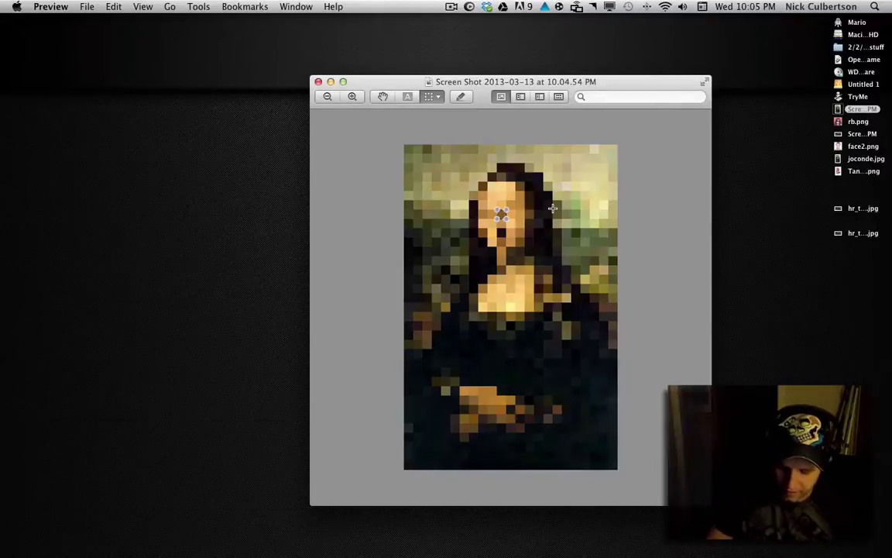
key(super+c)
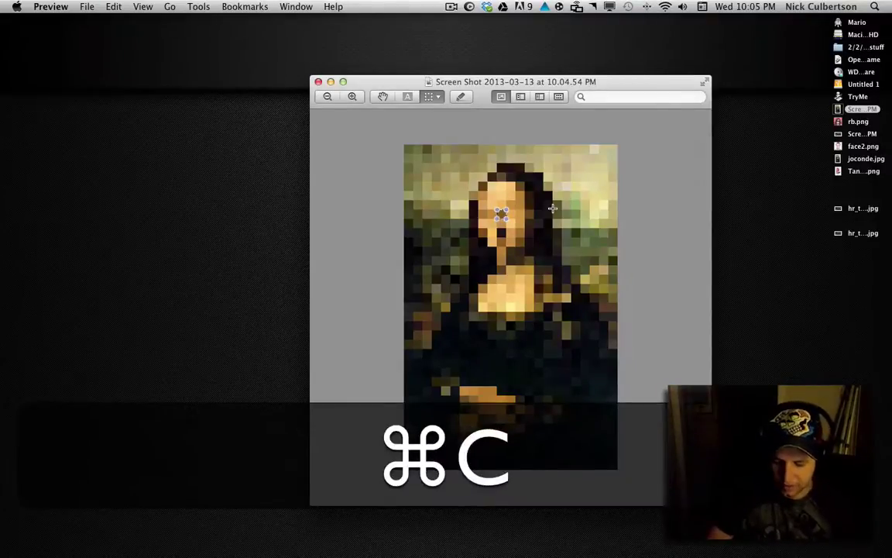
key(super+v)
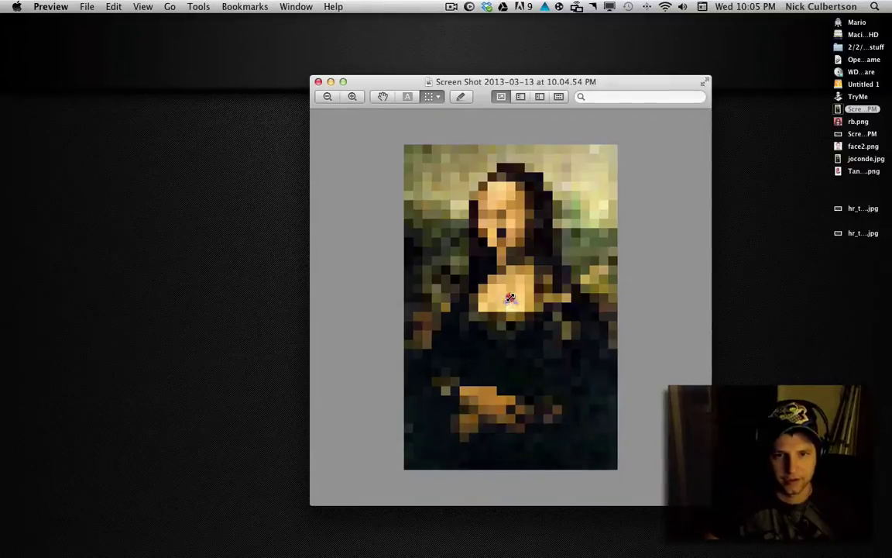
drag(510, 285, 505, 236)
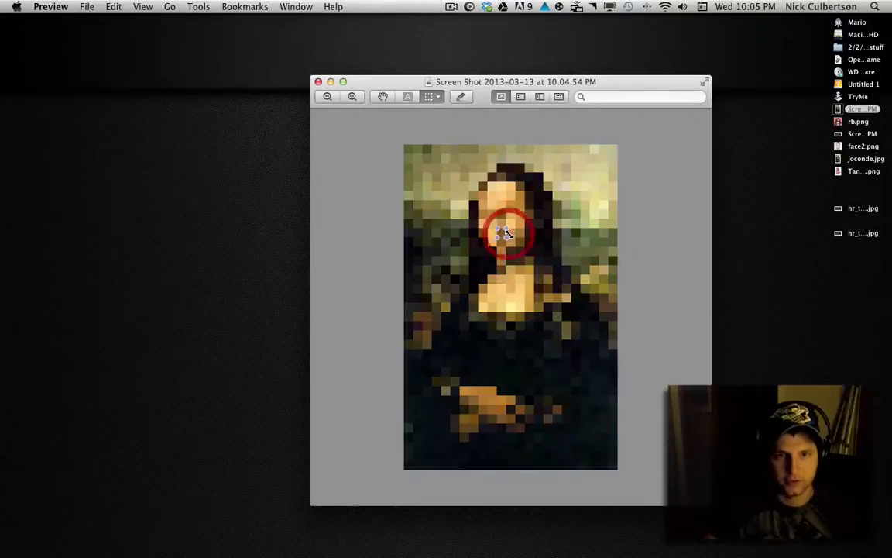
click(354, 138)
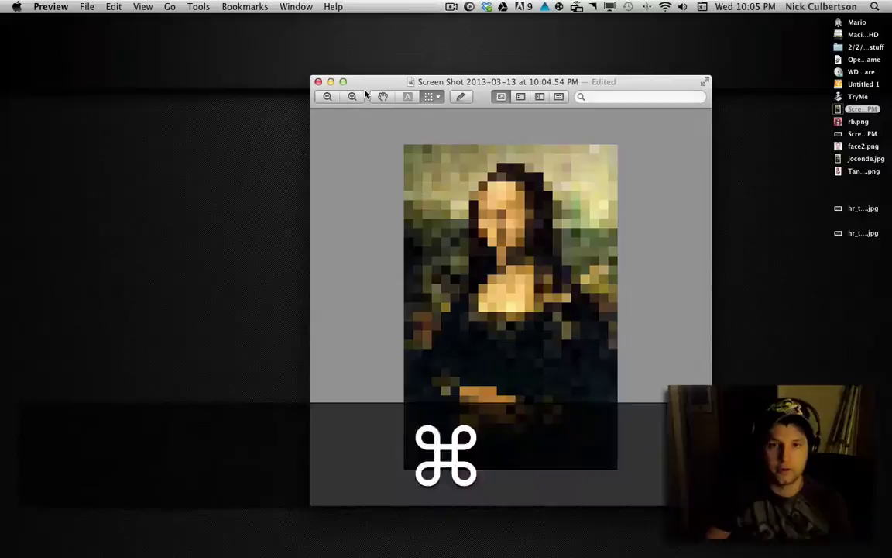
key(super+shift+4)
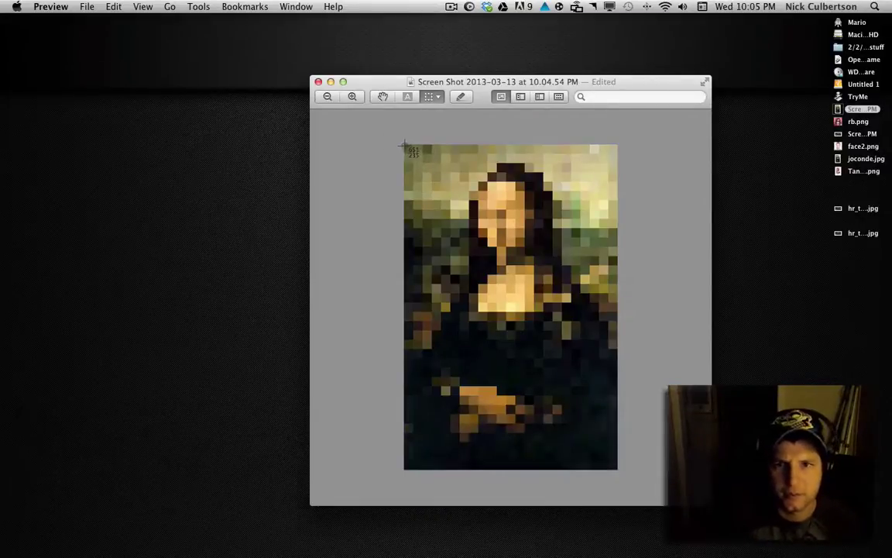
drag(405, 144, 618, 467)
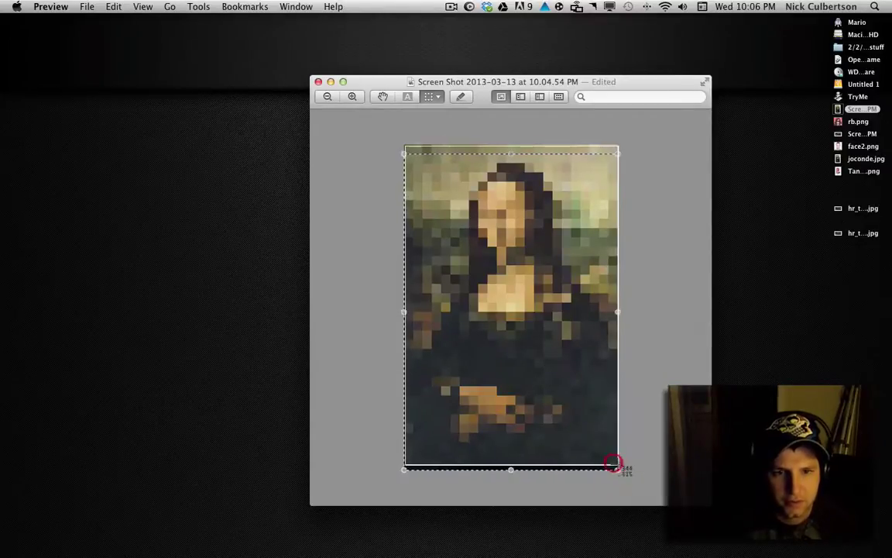
key(super+v)
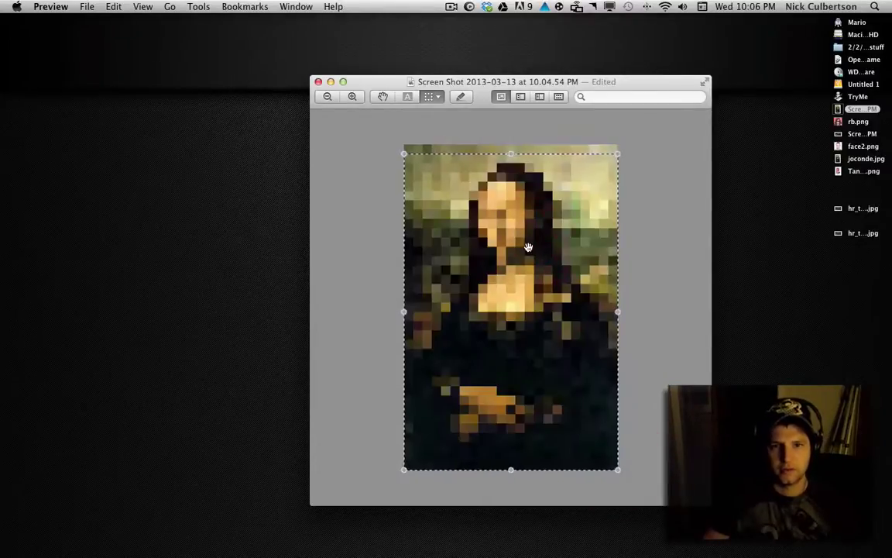
click(546, 248)
click(336, 192)
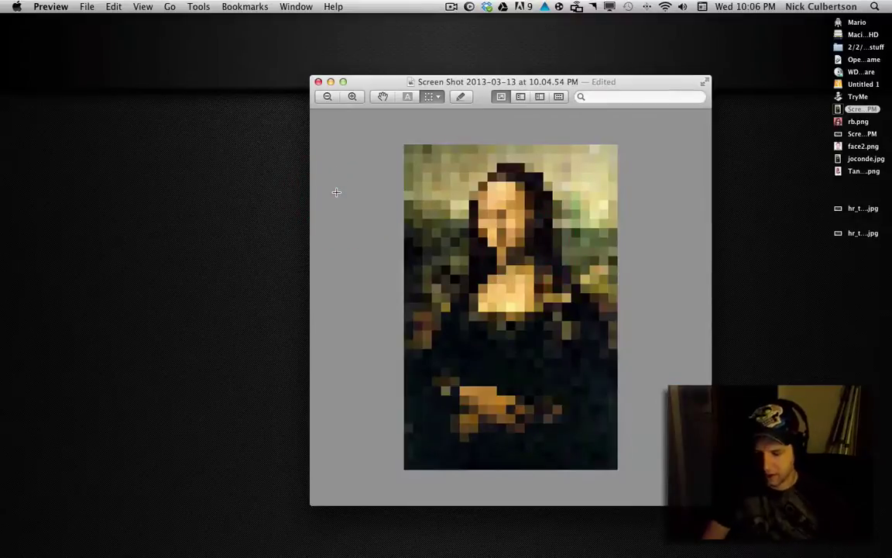
- Capture a screenshot of exactly the retouched pixelated Mona Lisa and close the thumbnail screenshot
key(shift+super+4)
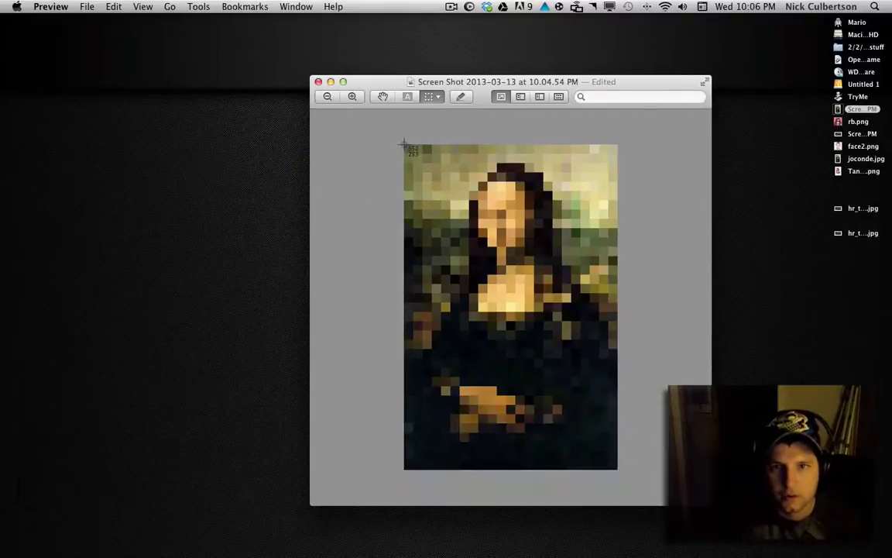
drag(403, 144, 616, 467)
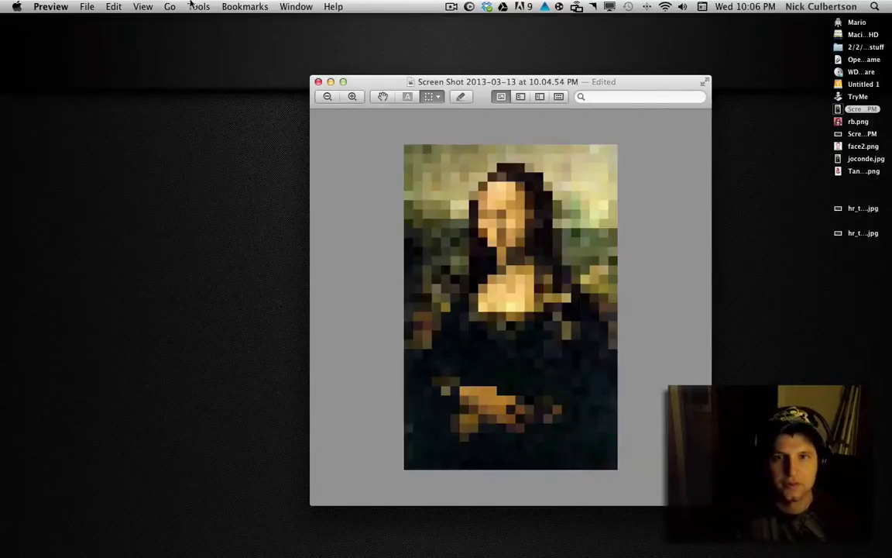
click(318, 82)
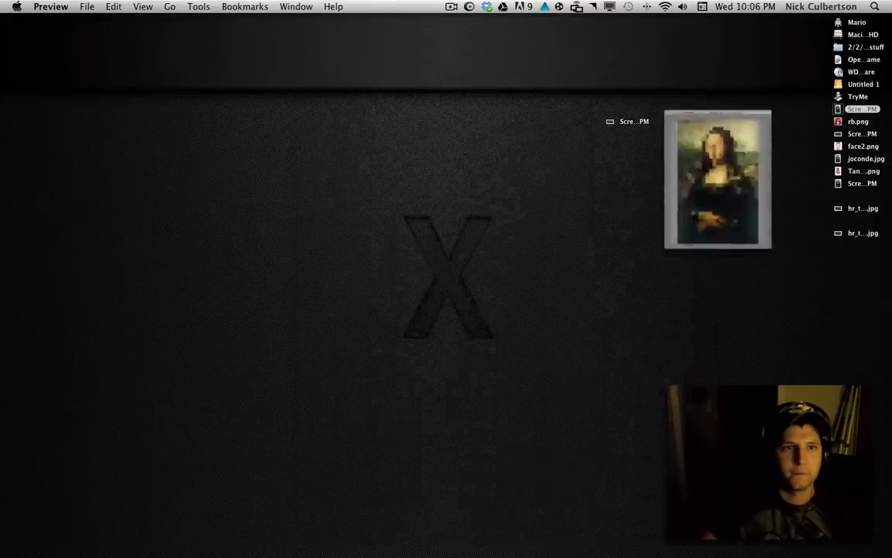
- Compare the new pixelated screenshot side by side with the original joconde.jpg and close both images
double_click(860, 183)
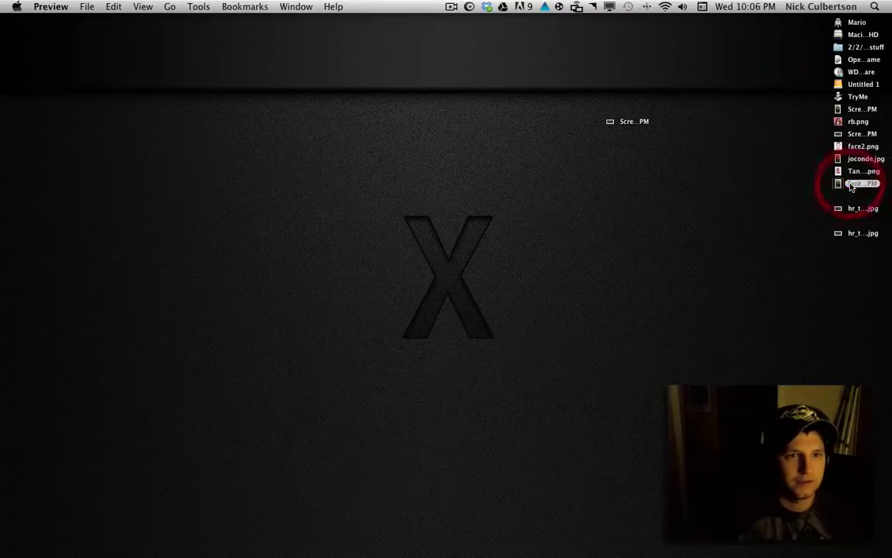
click(858, 159)
double_click(858, 161)
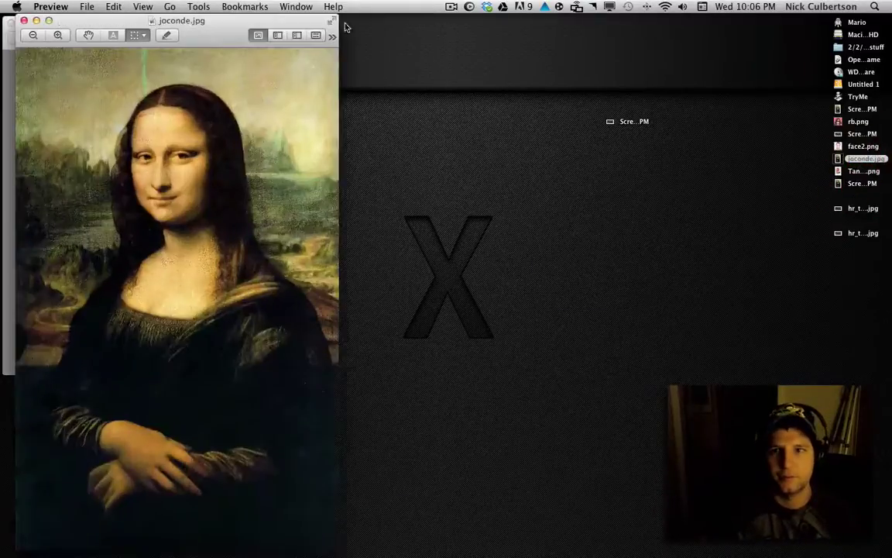
drag(237, 29, 605, 16)
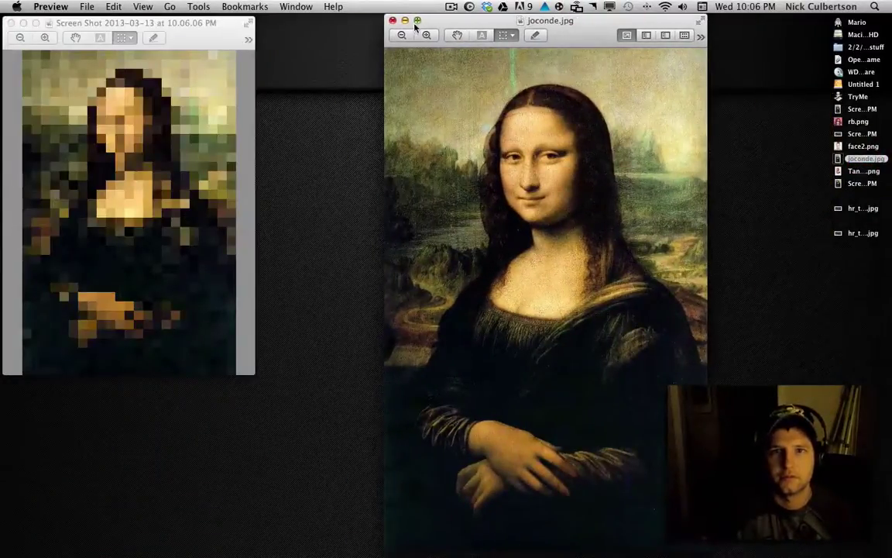
click(403, 36)
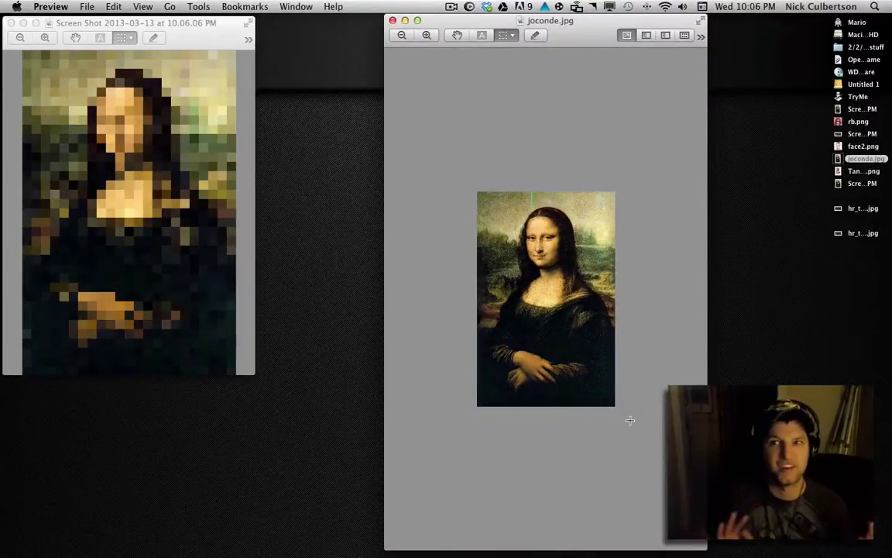
click(392, 21)
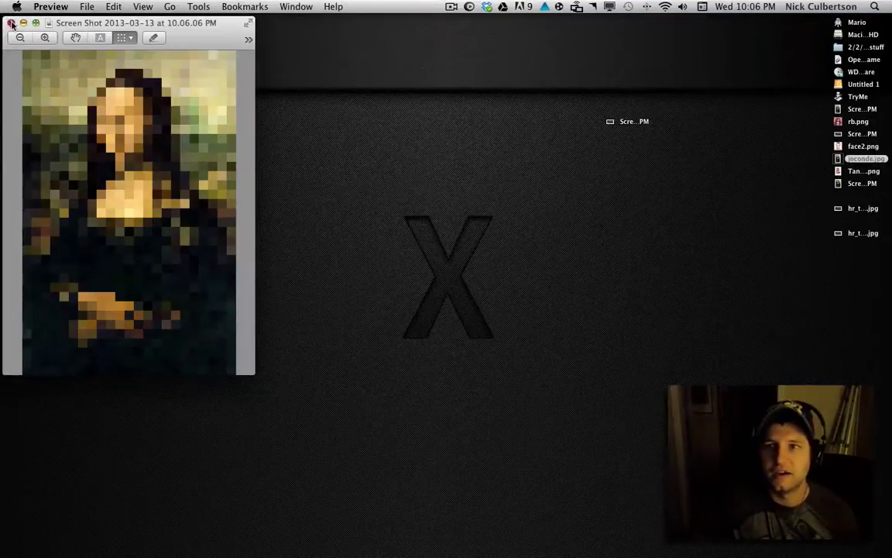
click(12, 23)
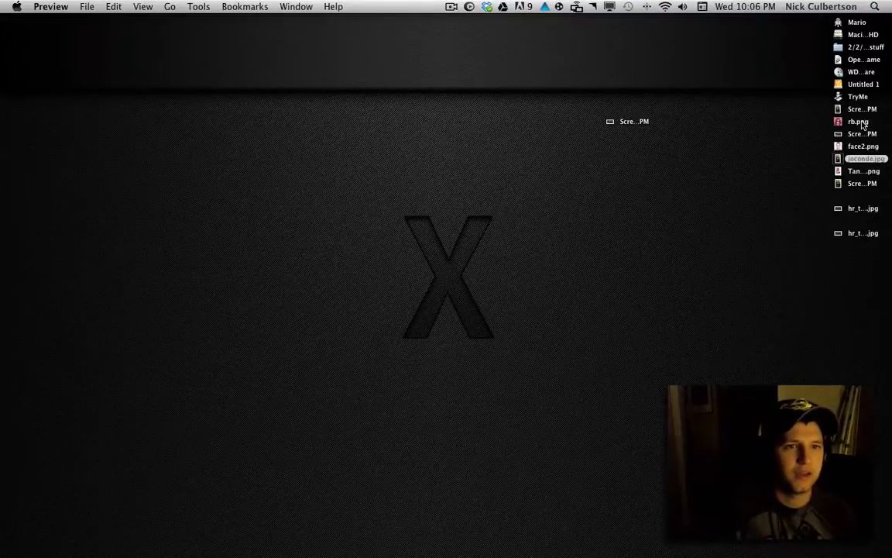
- Group rb.png, face2.png and the Tanooki Mario PNG beside the desktop icon column and open all three together
drag(863, 124, 805, 147)
drag(863, 147, 793, 141)
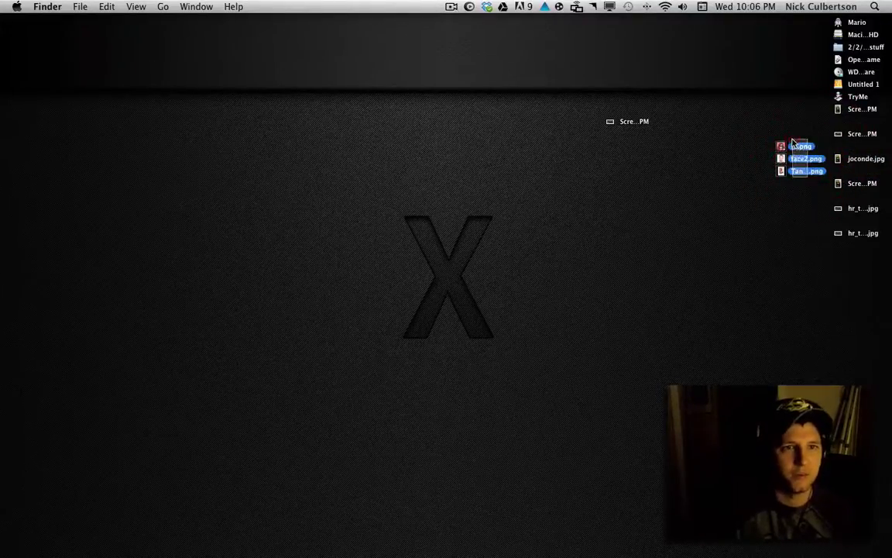
shift+double_click(796, 147)
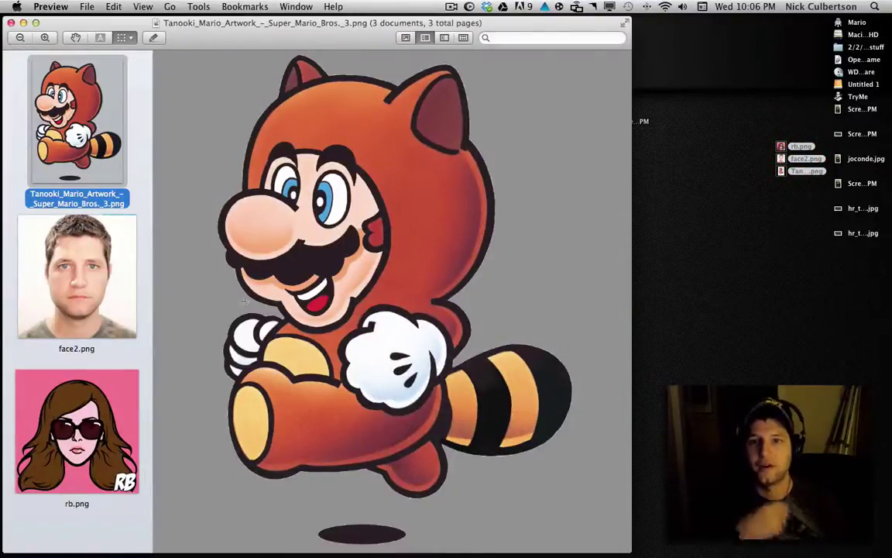
- Display rb.png, shrink it to a tiny thumbnail by zooming out, and capture a screenshot of just that thumbnail
click(96, 268)
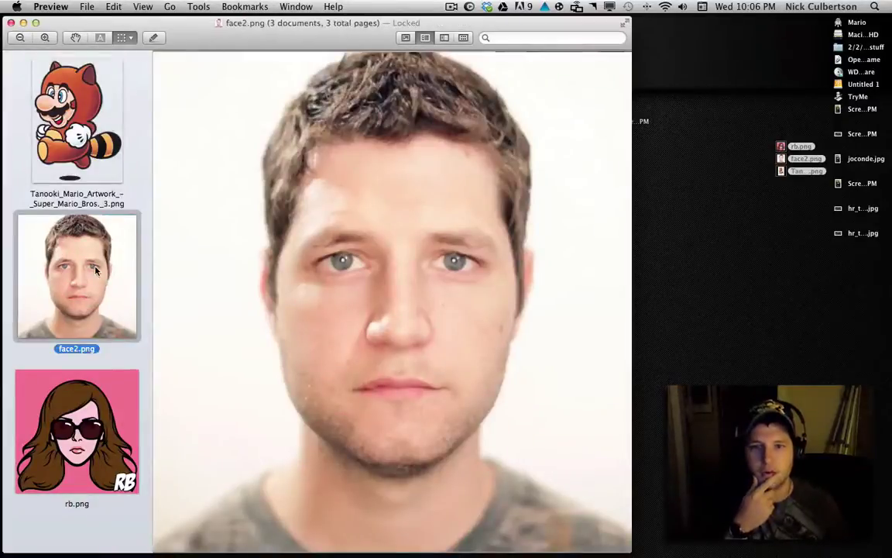
click(109, 456)
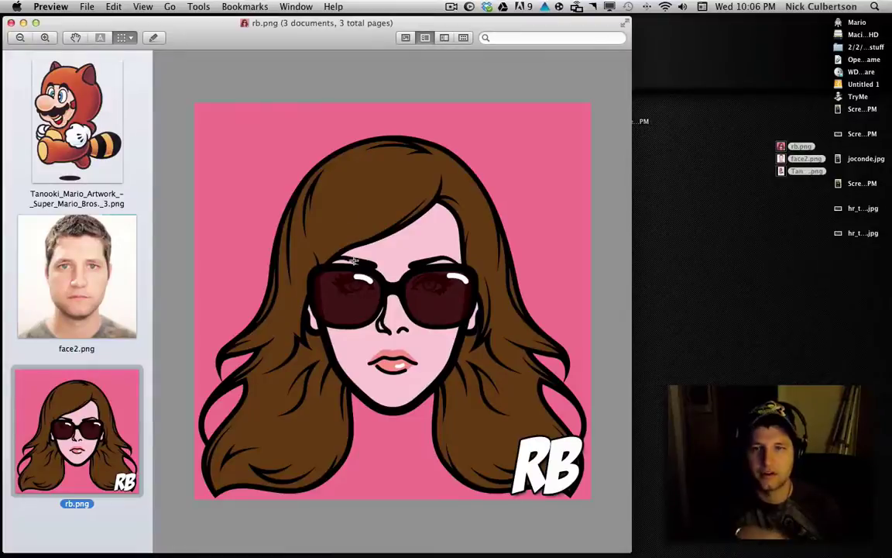
click(21, 38)
click(21, 38)
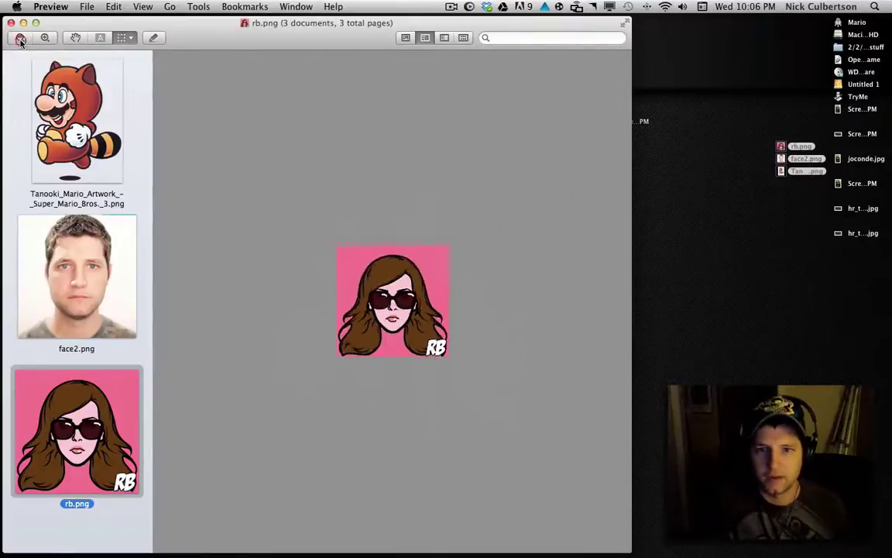
click(20, 38)
click(20, 38)
click(20, 38)
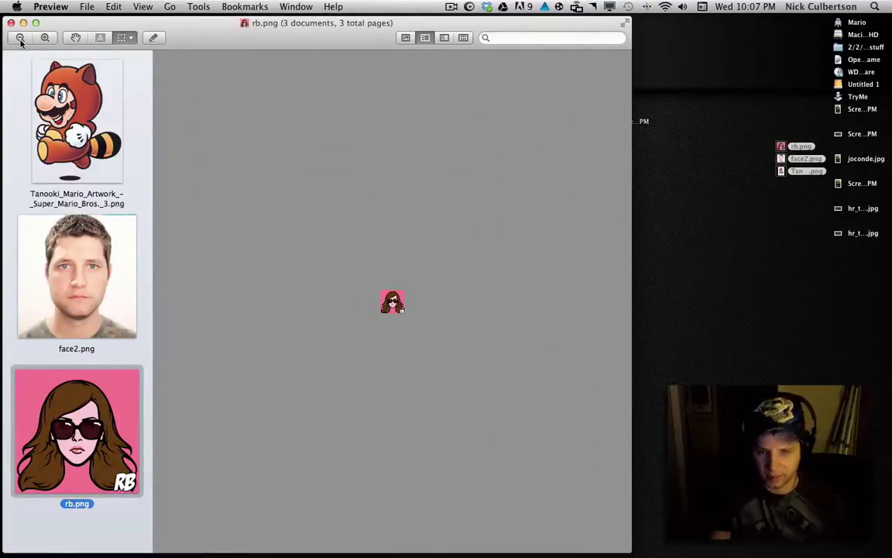
key(shift+super+4)
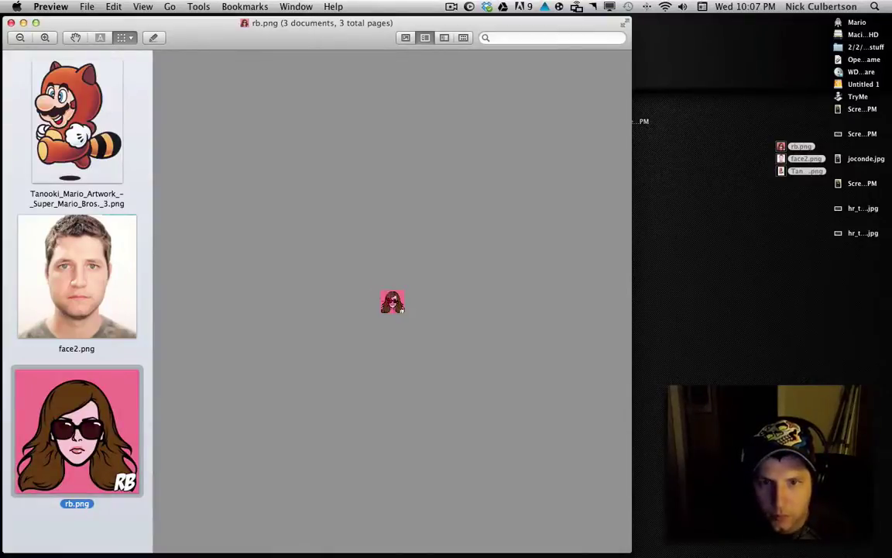
drag(393, 310, 333, 252)
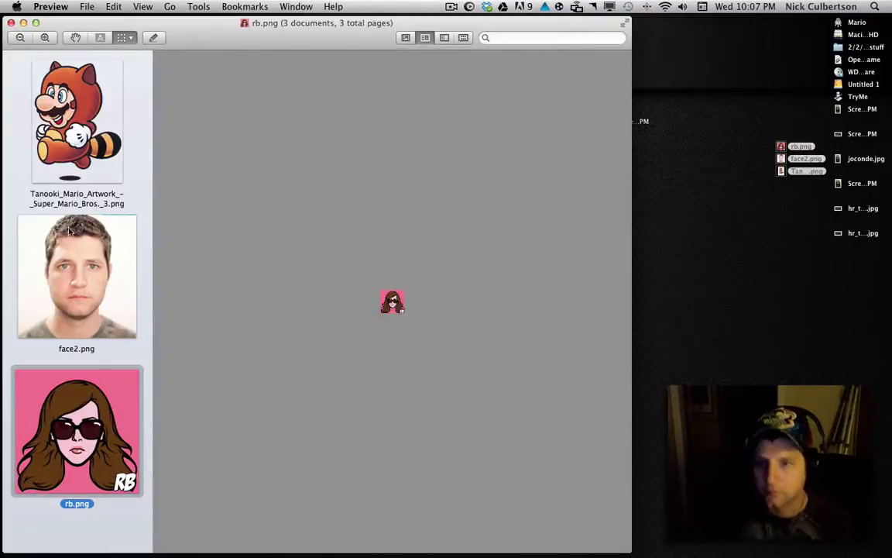
- Zoom face2.png out until it is a tiny thumbnail and capture a tight screenshot of it
click(68, 231)
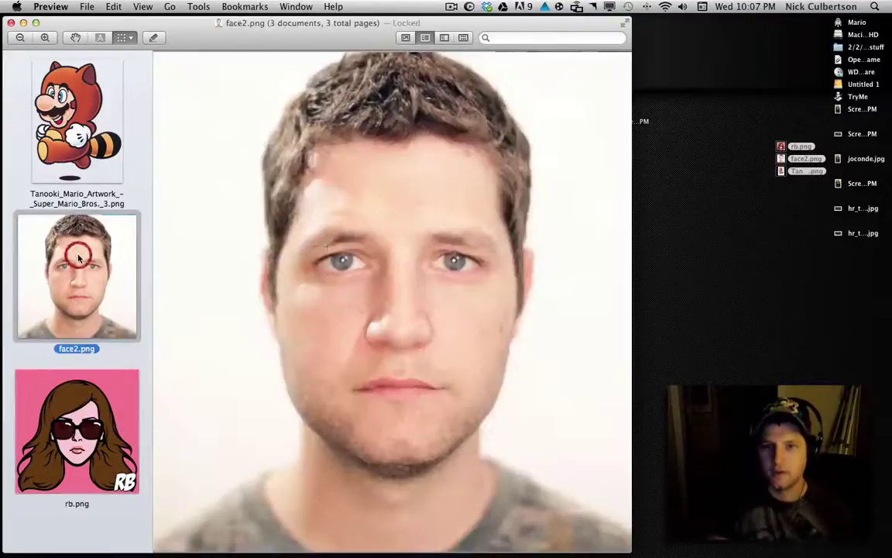
click(21, 38)
click(21, 38)
click(21, 37)
click(21, 38)
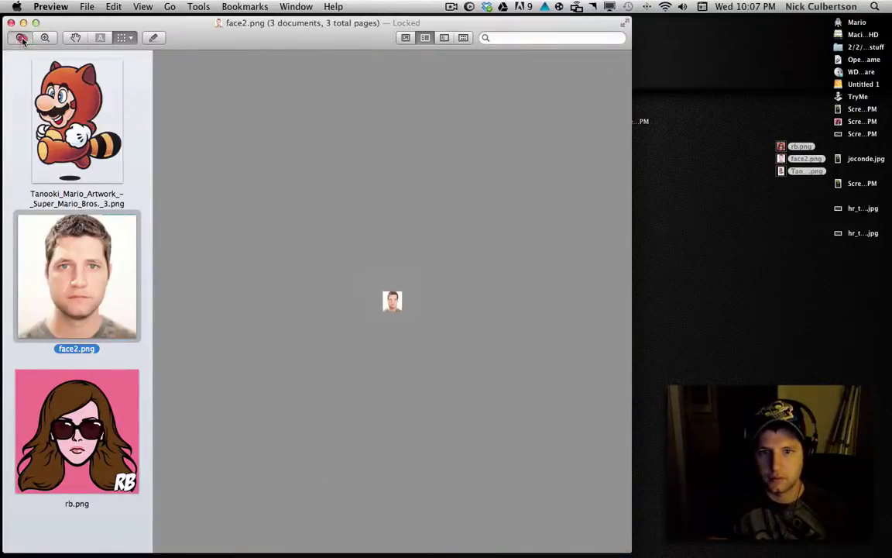
click(20, 38)
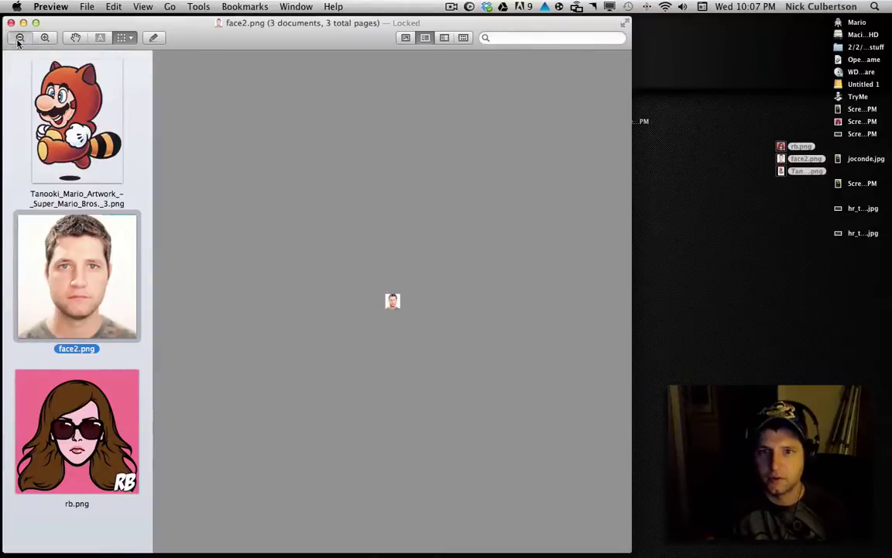
click(19, 40)
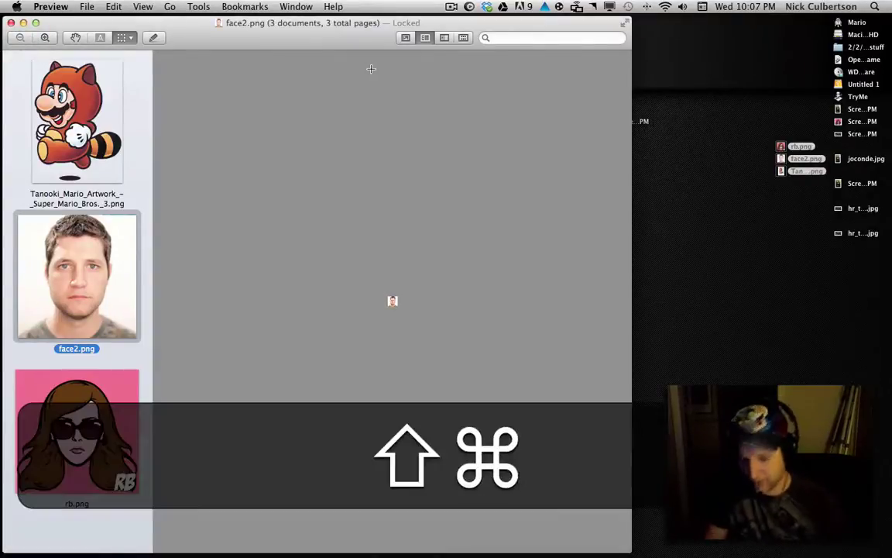
key(shift+super+4)
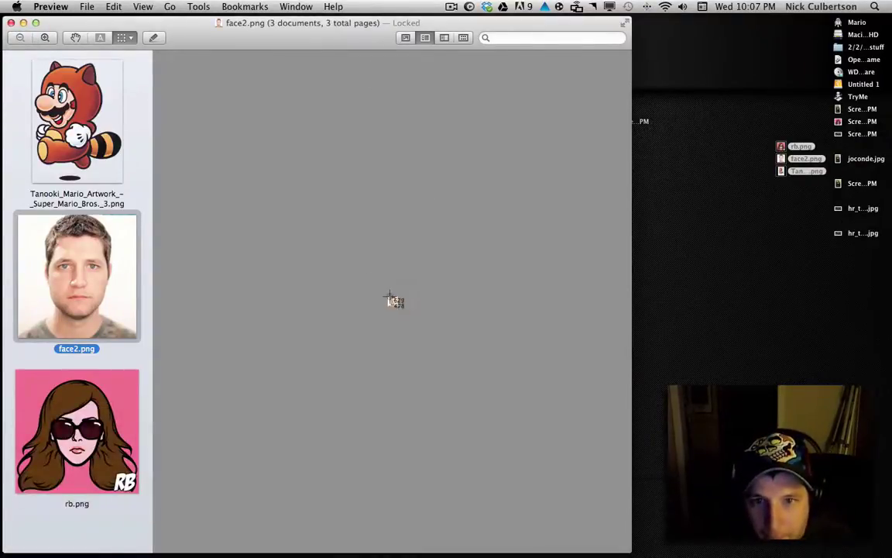
drag(387, 295, 403, 313)
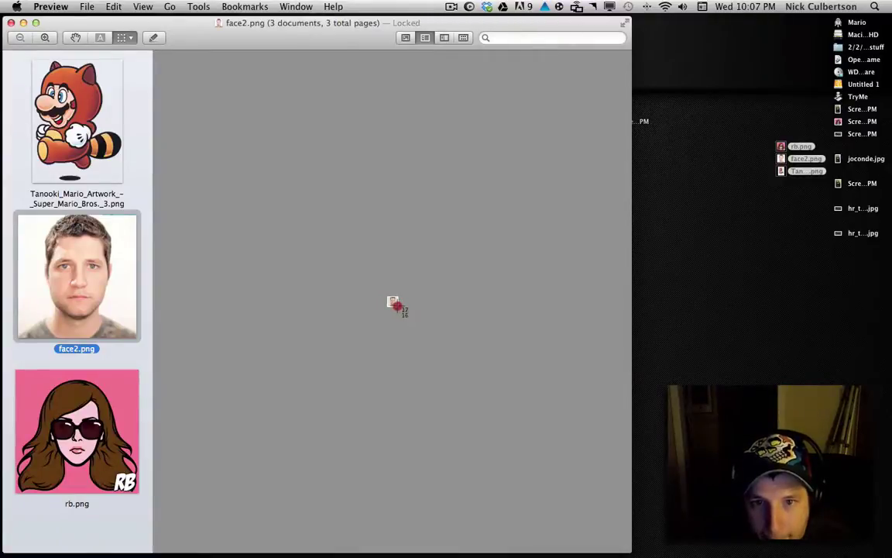
- Zoom the Tanooki Mario picture out to a tiny thumbnail and capture a screenshot around it
click(60, 77)
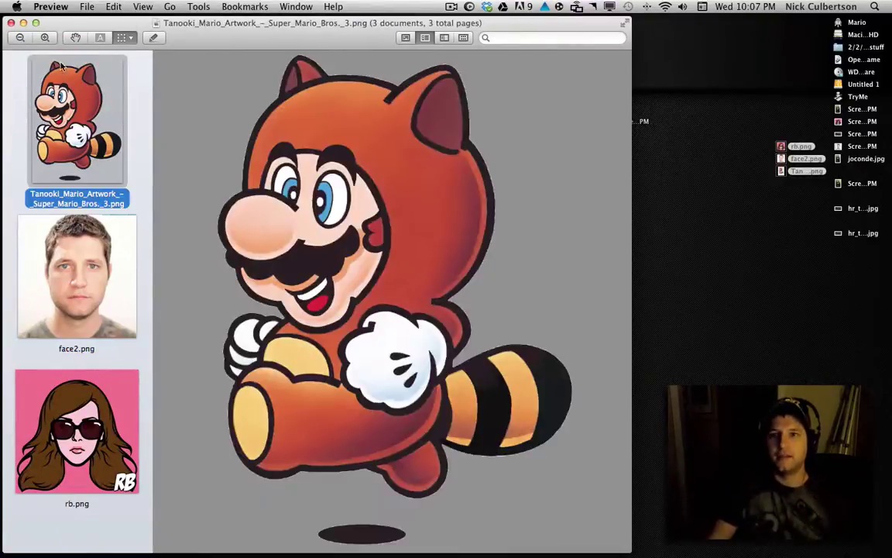
click(27, 38)
click(23, 38)
click(23, 39)
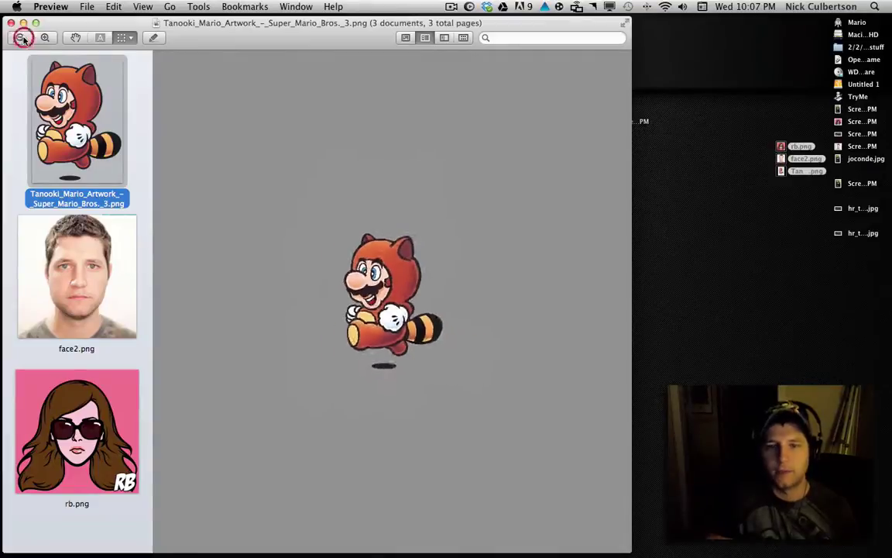
click(23, 38)
click(23, 38)
click(23, 39)
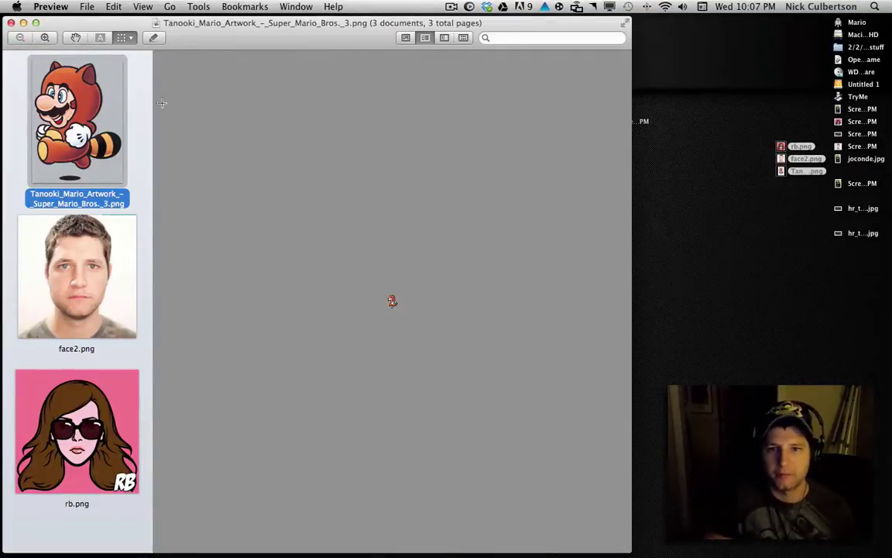
key(shift+super+4)
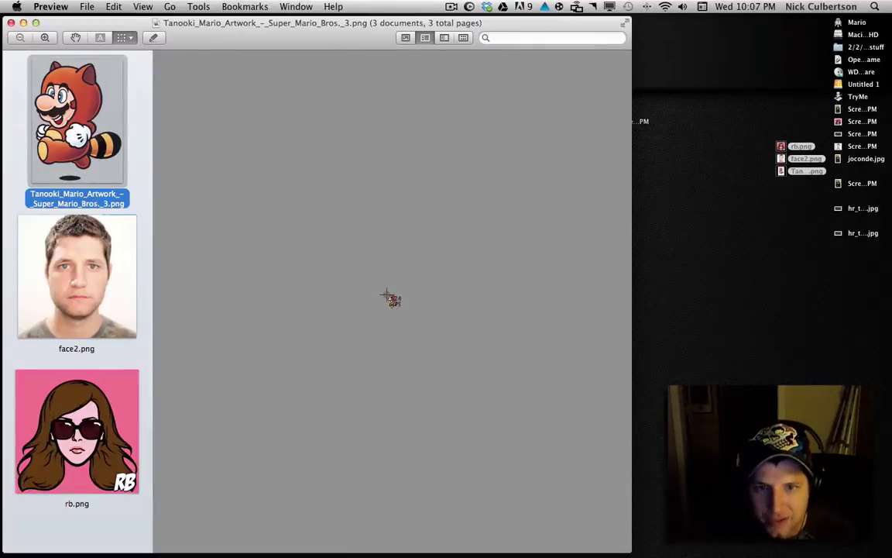
drag(385, 293, 400, 309)
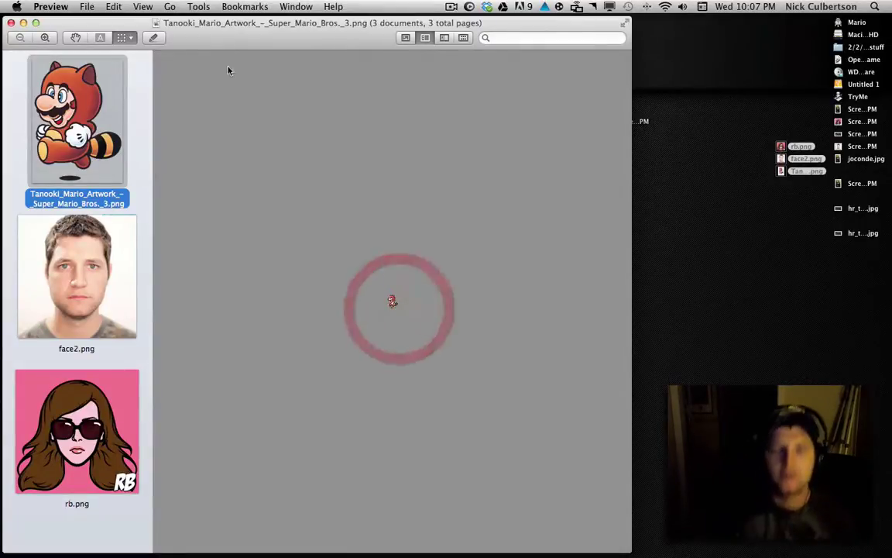
- Close the three originals and group the Mona Lisa screenshot and the three new thumbnail screenshots on the desktop below the source PNGs
click(11, 23)
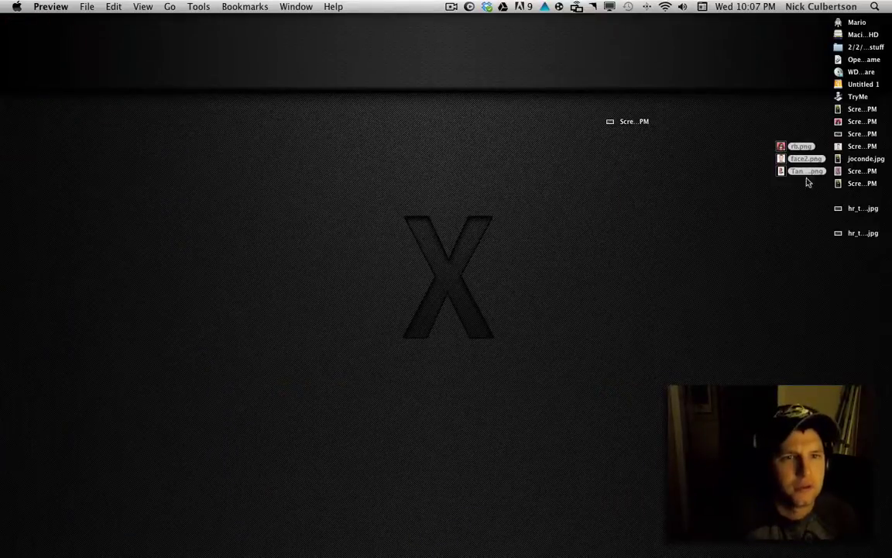
drag(862, 110, 805, 283)
drag(858, 124, 805, 258)
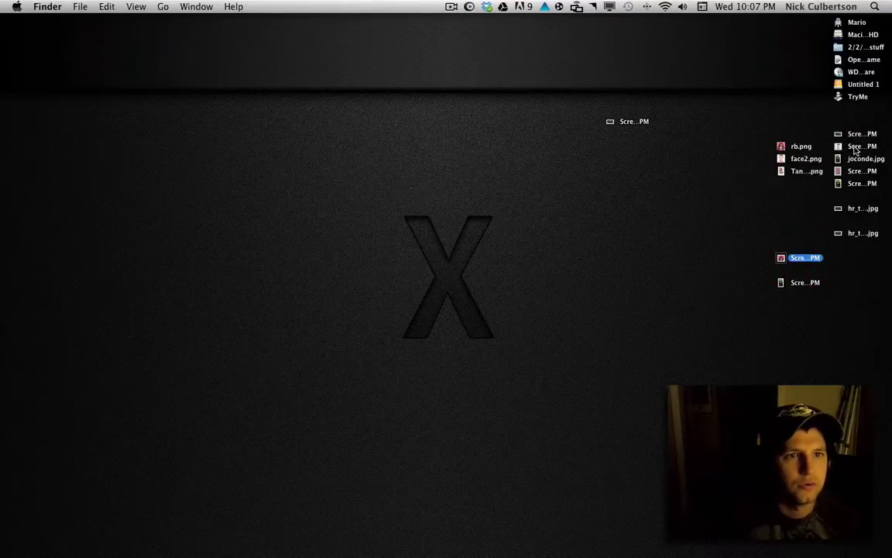
drag(856, 151, 810, 321)
click(878, 324)
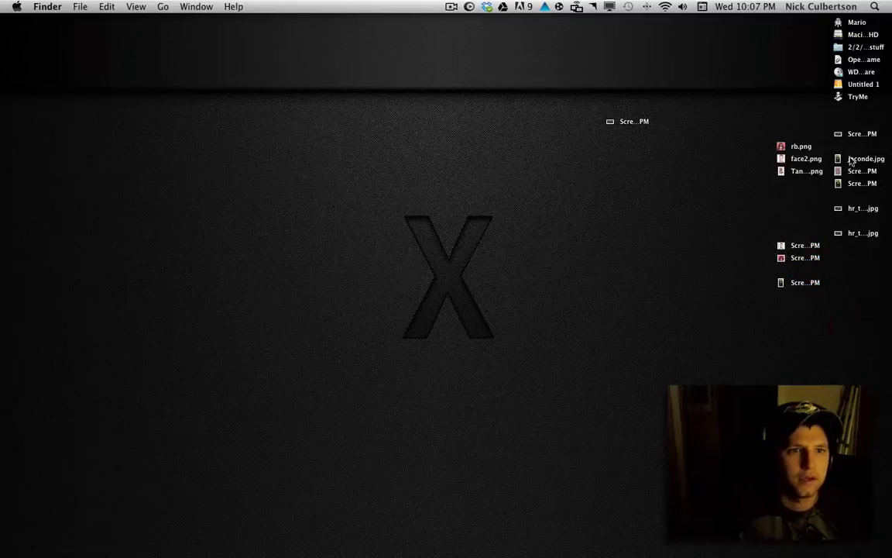
drag(859, 177, 804, 280)
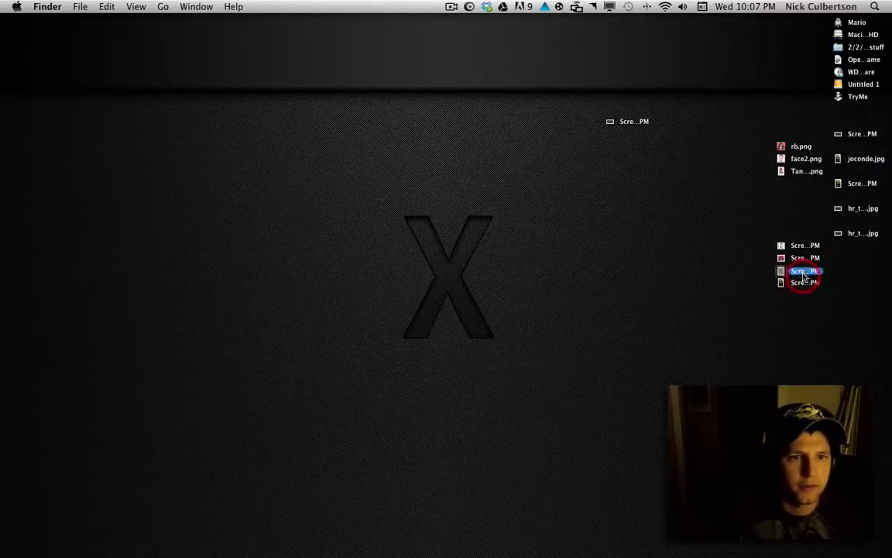
- Open the three new thumbnail screenshots together, leaving out the Mona Lisa one, and enlarge their window across most of the desktop
drag(799, 227, 798, 282)
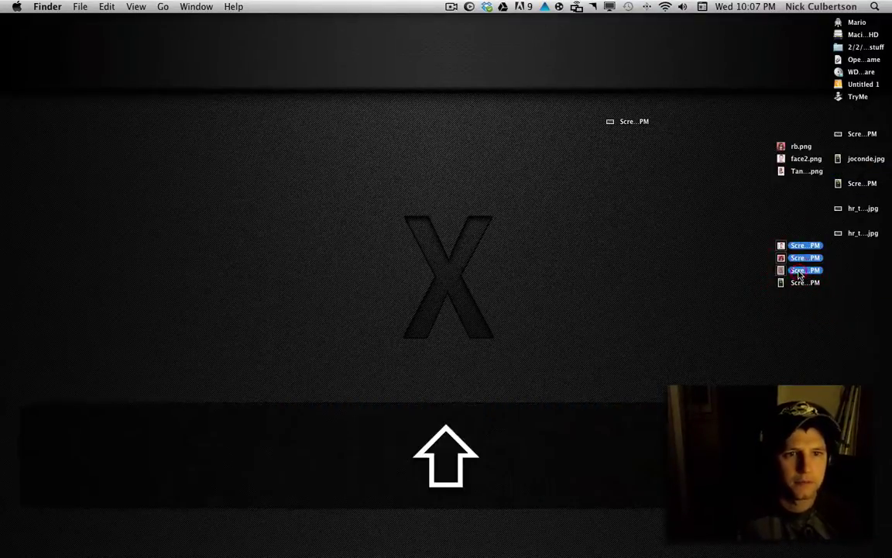
shift+double_click(800, 273)
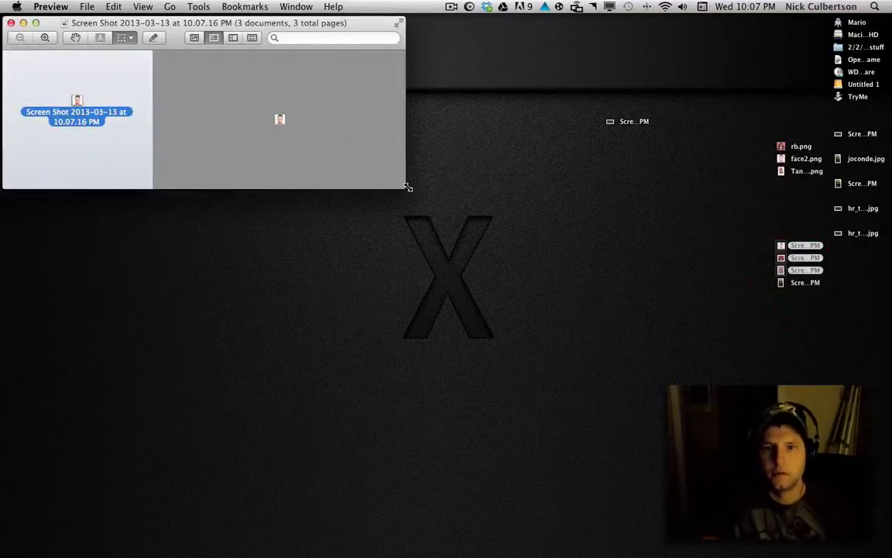
drag(403, 186, 773, 466)
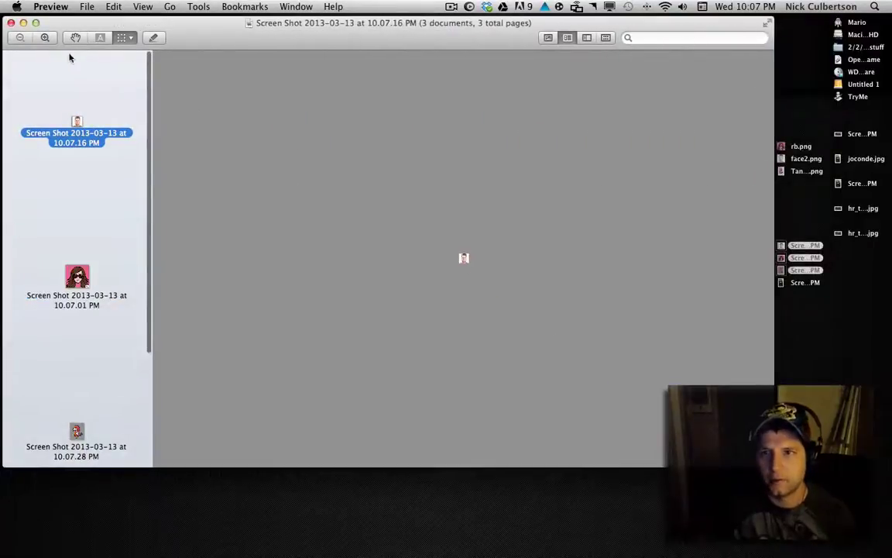
- Magnify the face thumbnail and the sunglasses woman thumbnail until their individual pixels appear as large blocks
click(44, 36)
click(45, 36)
click(44, 36)
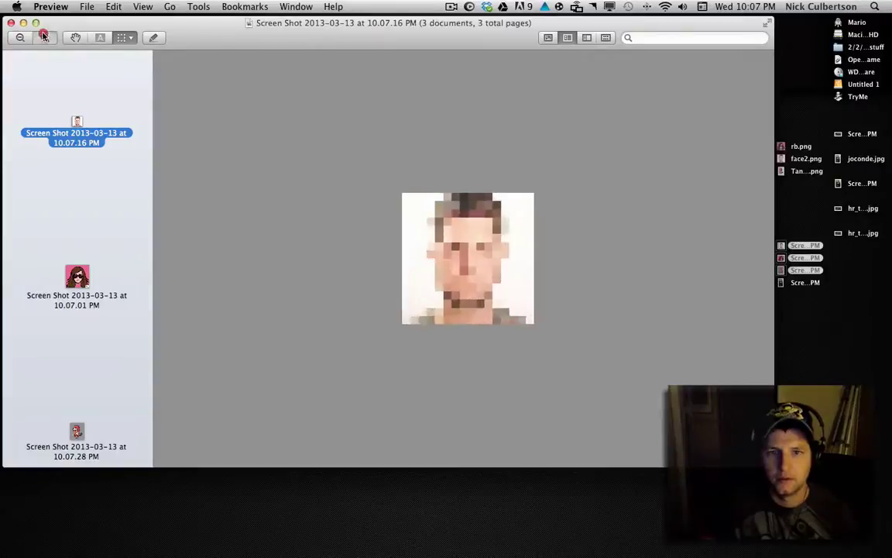
click(44, 36)
click(78, 278)
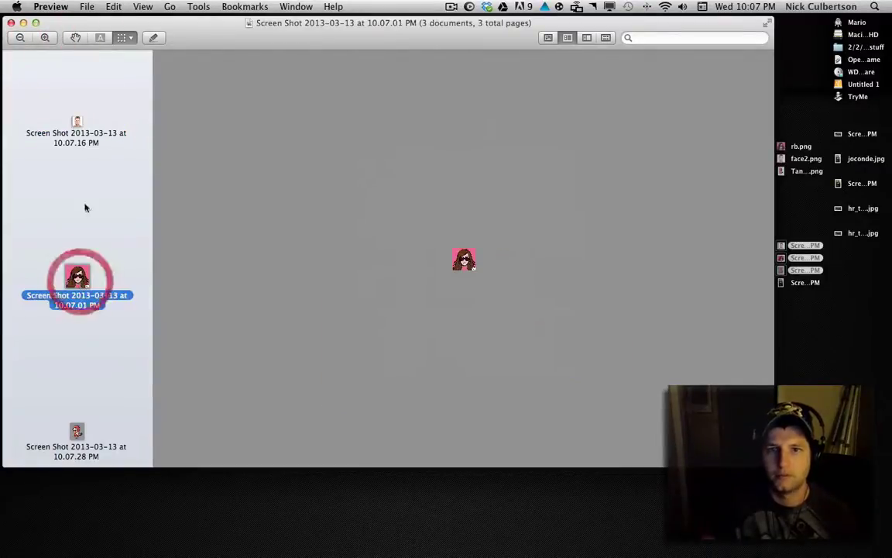
click(46, 37)
click(46, 37)
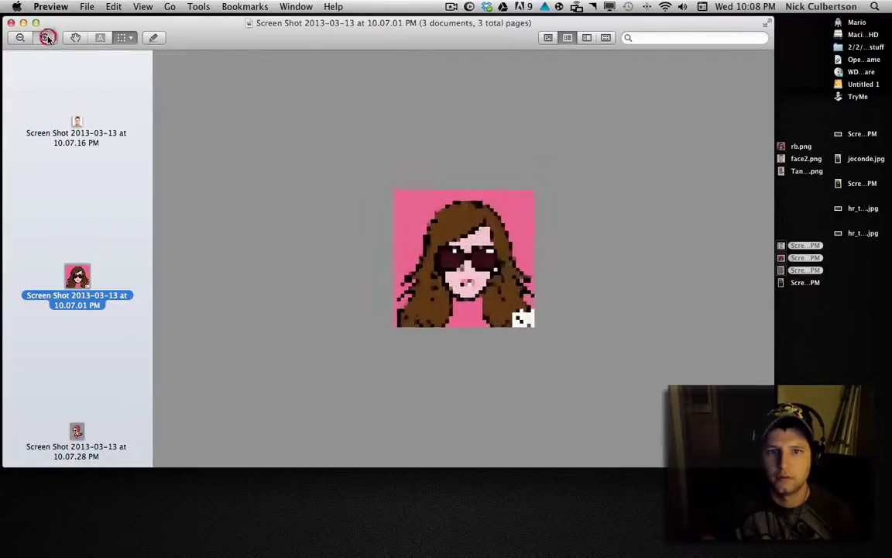
- Magnify the Tanooki Mario thumbnail into large pixel blocks and capture a screenshot of the whole figure including its shadow
click(77, 430)
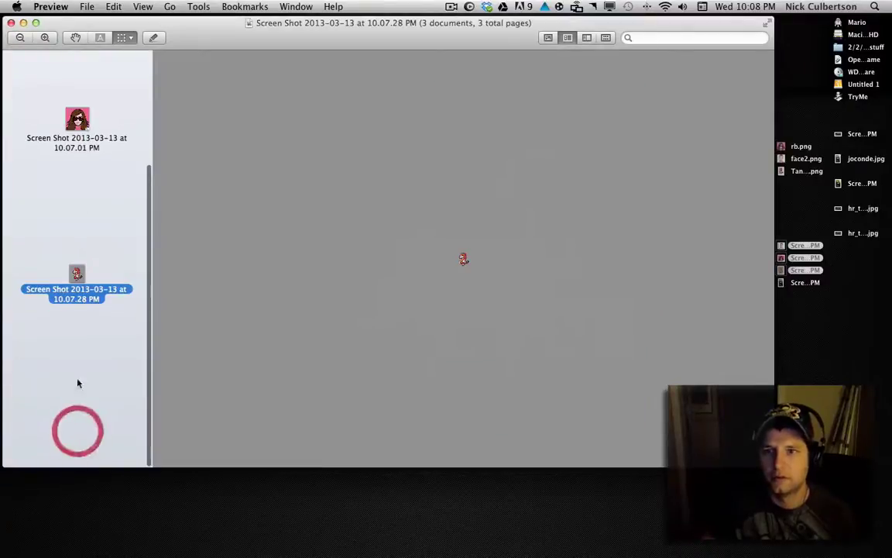
click(47, 37)
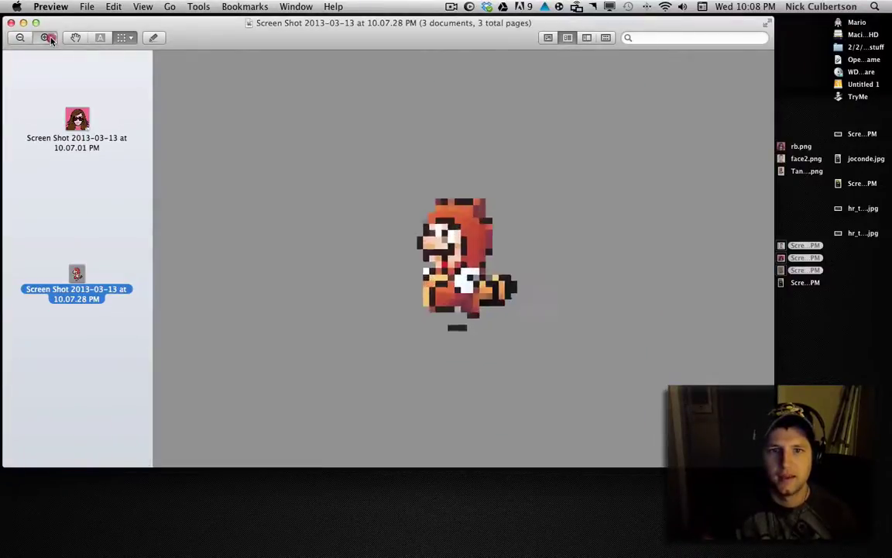
click(46, 37)
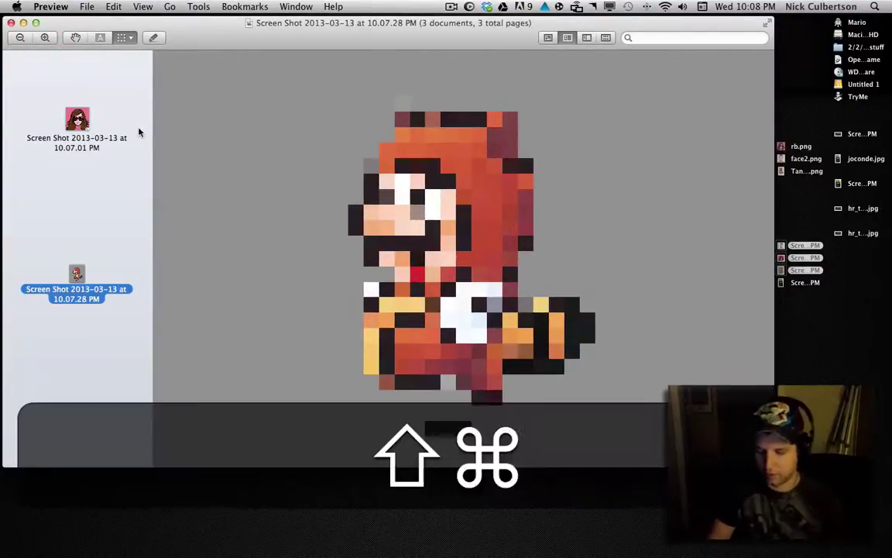
key(shift+super+4)
drag(338, 86, 601, 444)
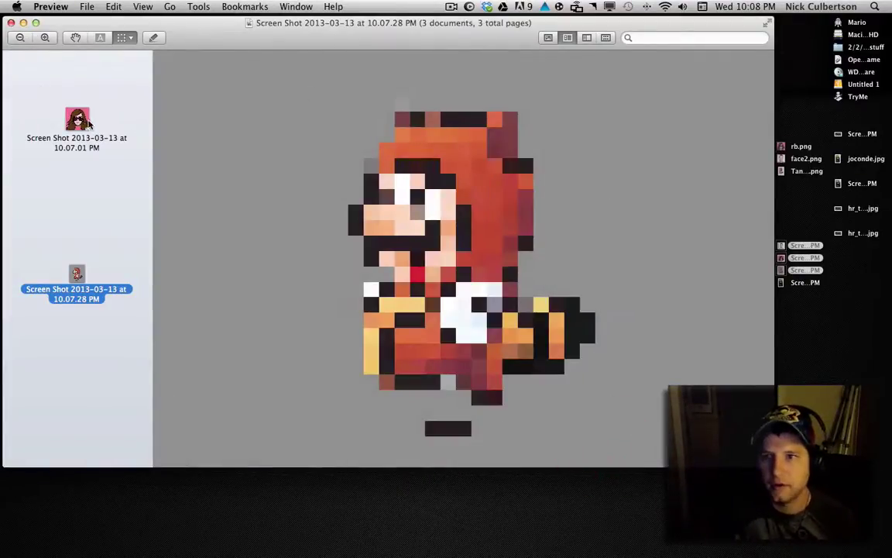
- Capture a screenshot of exactly the enlarged pixelated sunglasses woman, from corner to corner of the picture
click(80, 118)
key(shift+super+4)
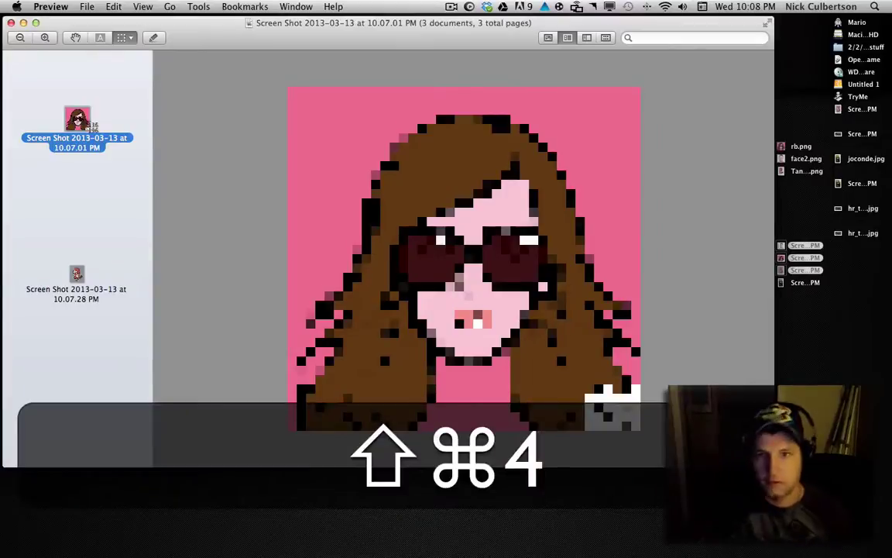
mouse_move(286, 88)
mouse_down()
mouse_move(398, 271)
mouse_move(568, 404)
mouse_move(629, 418)
mouse_move(637, 431)
mouse_up()
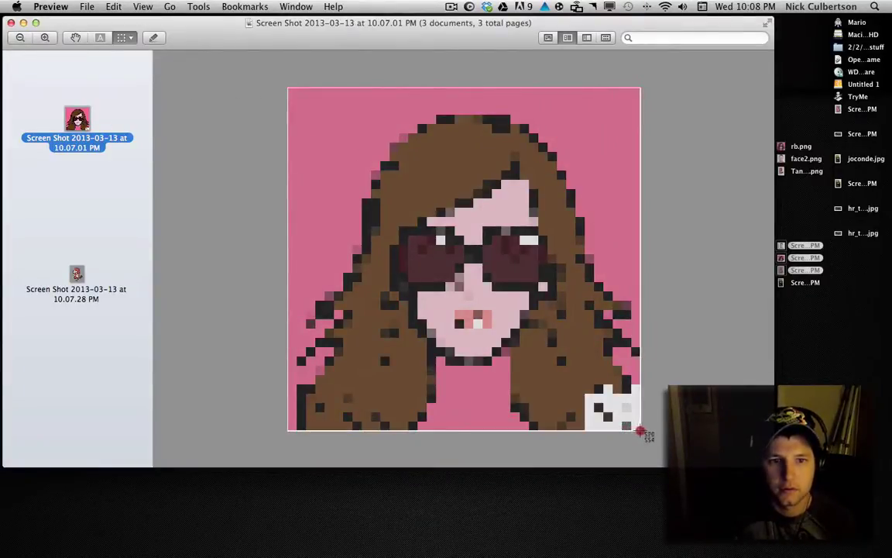
- Capture a screenshot of exactly the enlarged pixelated face, from corner to corner of the picture, and close the thumbnails window
scroll(78, 135, up, 3)
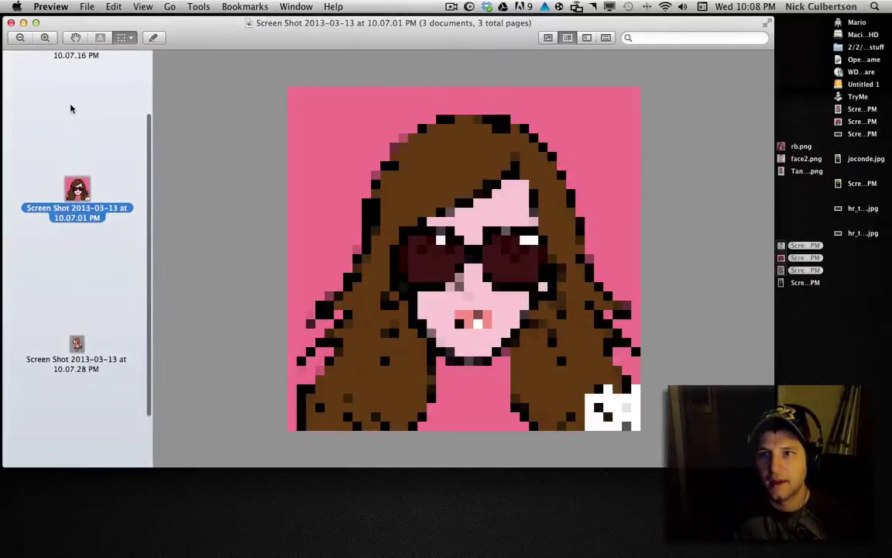
click(78, 104)
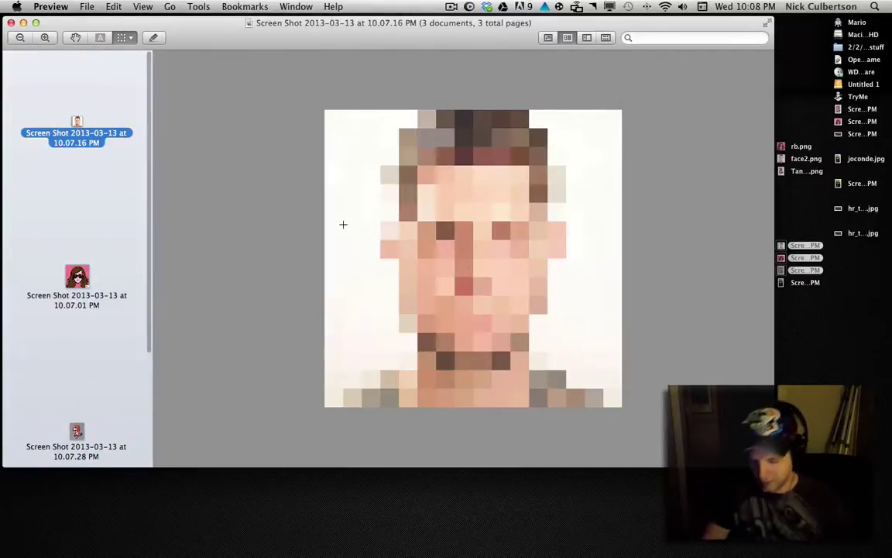
key(super+shift+4)
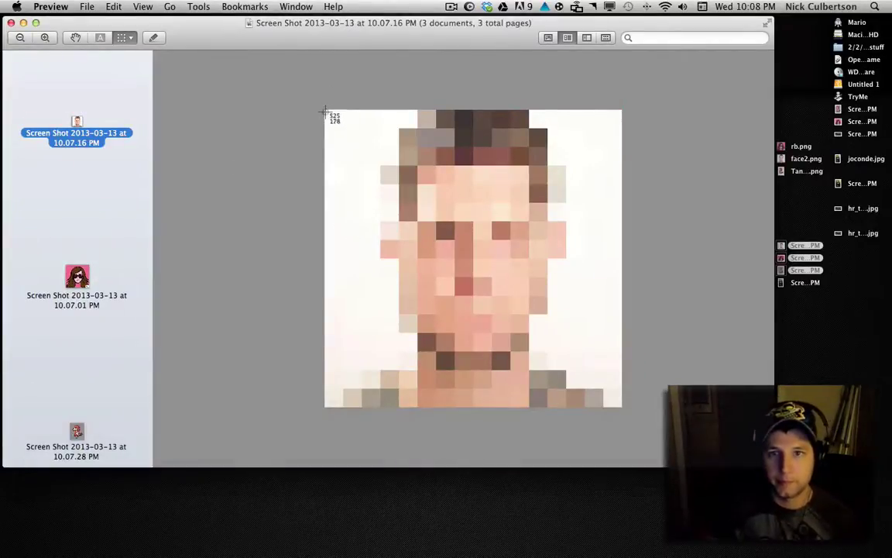
drag(325, 109, 623, 406)
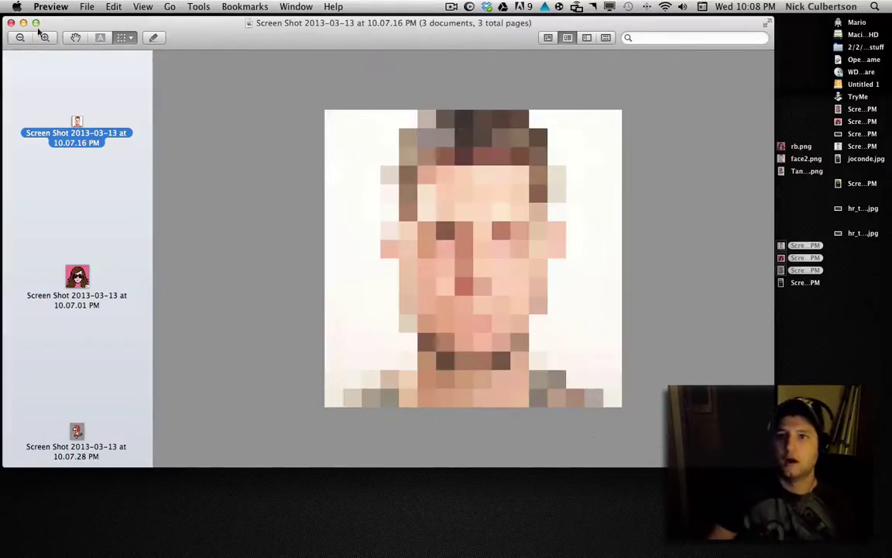
click(11, 24)
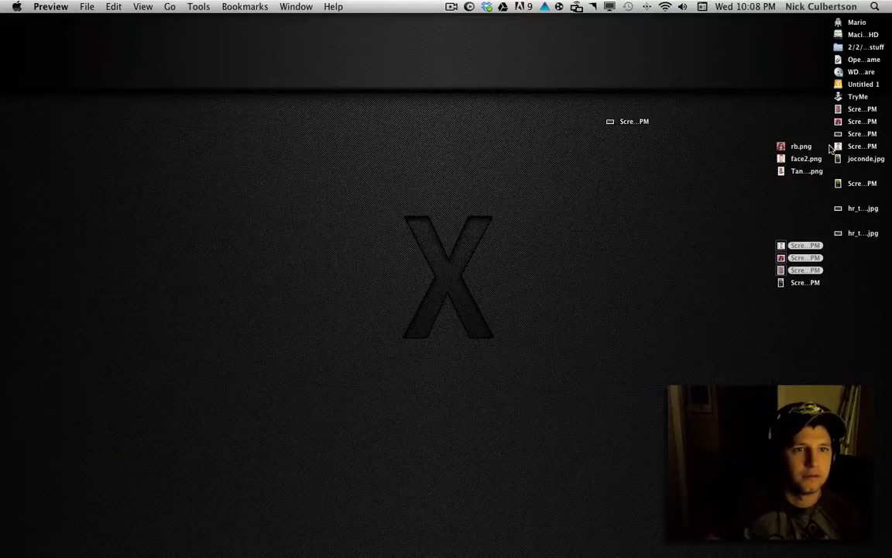
- Gather the five captured screenshots, including the Mona Lisa one, in an empty area of the desktop and open them together
drag(830, 147, 574, 161)
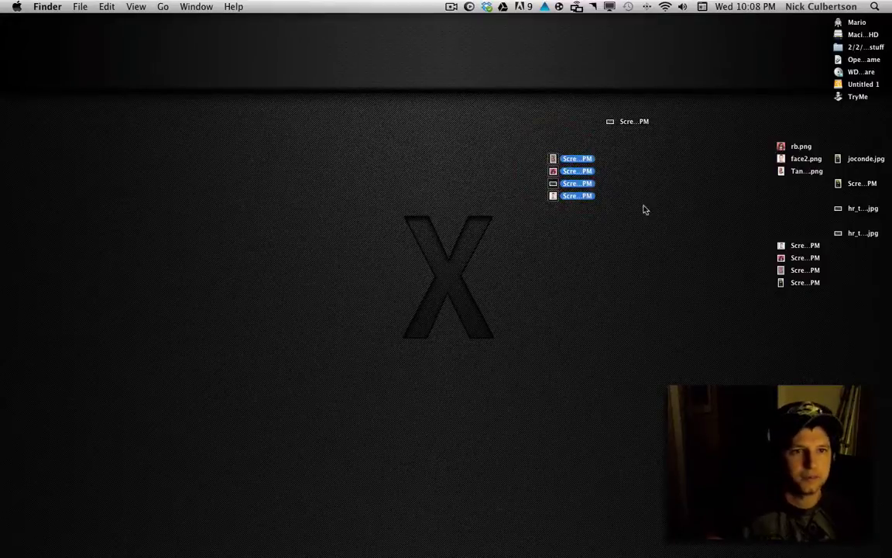
drag(865, 187, 585, 206)
drag(579, 256, 559, 154)
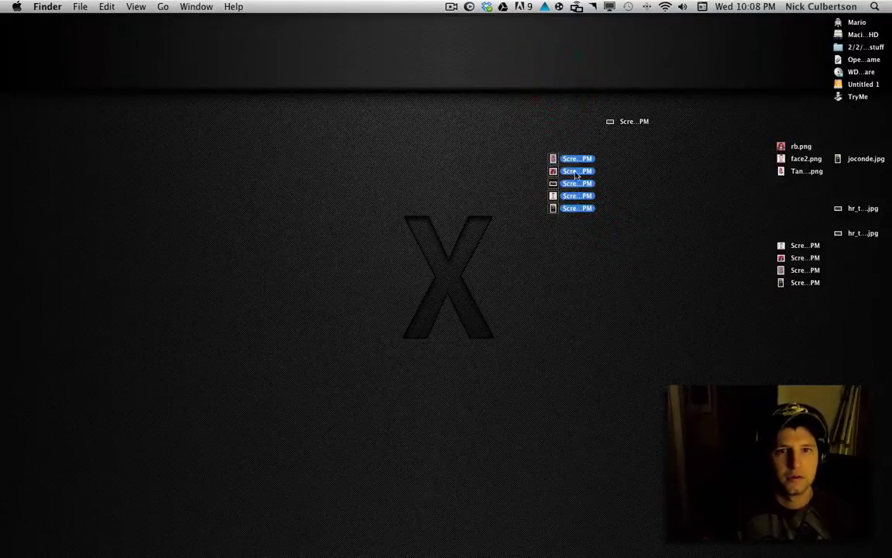
key(shift)
double_click(577, 159)
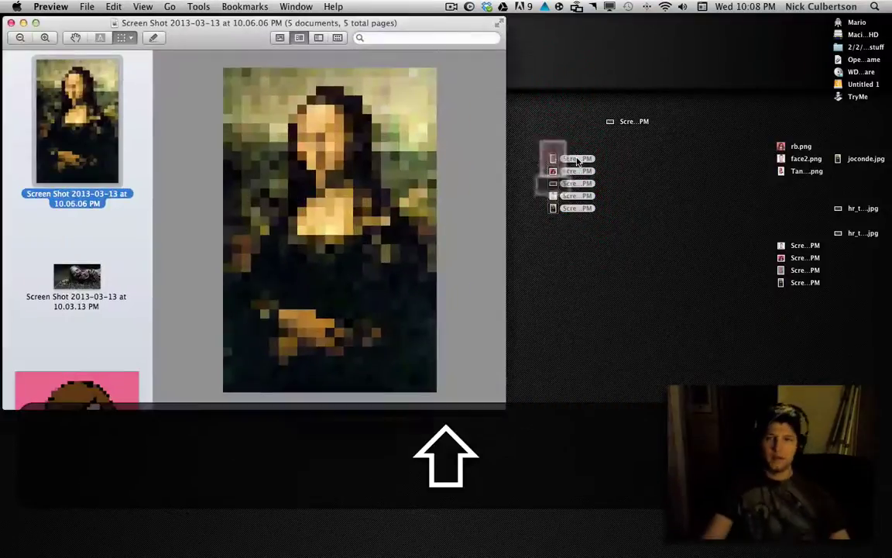
- Show the small picture of the crawling zombie and magnify it until its pixels are clearly recognizable
click(80, 288)
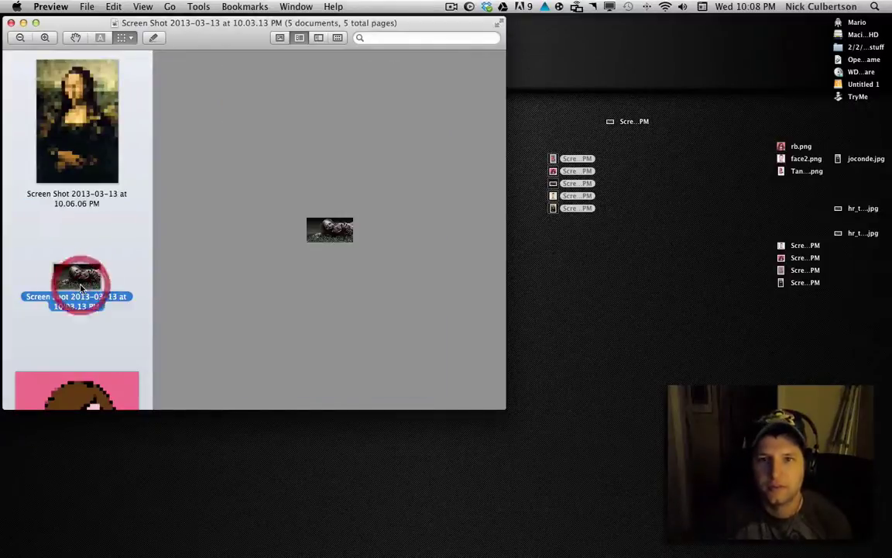
click(44, 37)
click(45, 38)
click(44, 38)
click(43, 39)
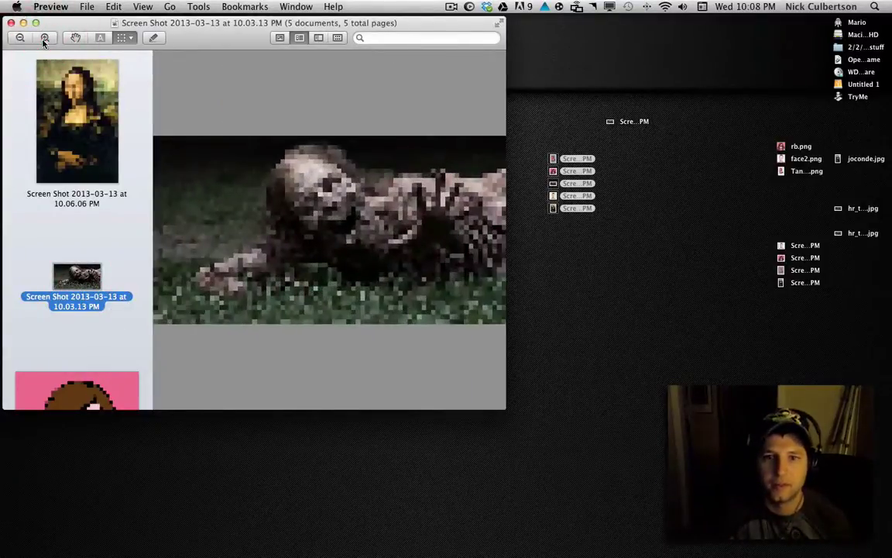
- Review the finished pixelated pictures of the sunglasses woman, the face and Tanooki Mario one after another
scroll(110, 272, down, 3)
click(113, 233)
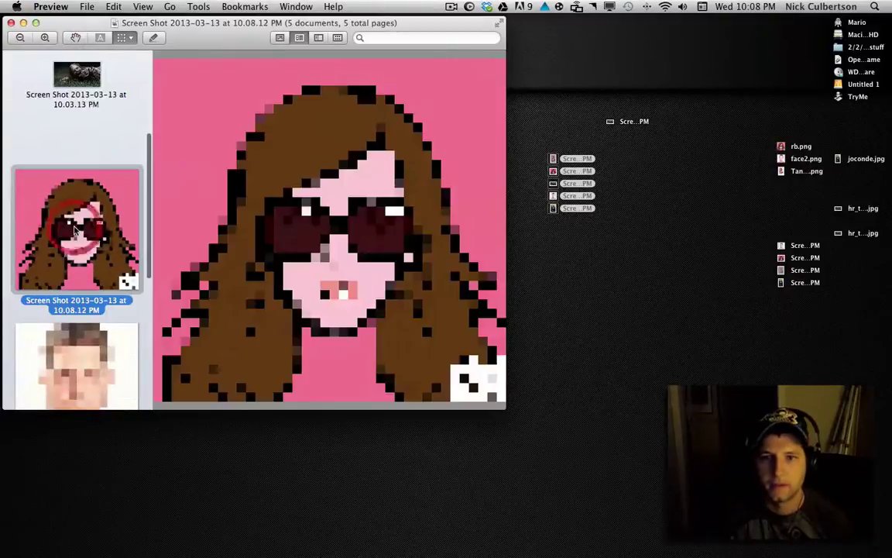
scroll(77, 221, down, 3)
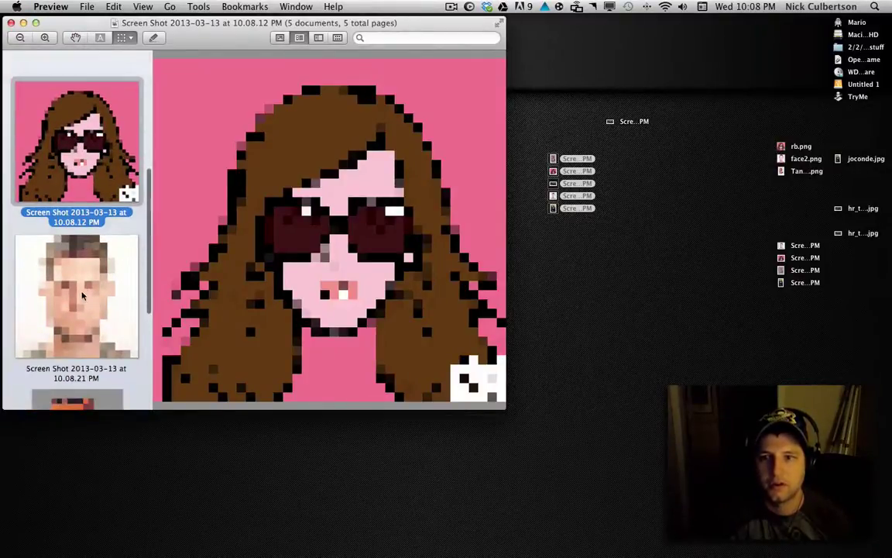
click(76, 267)
scroll(83, 300, down, 4)
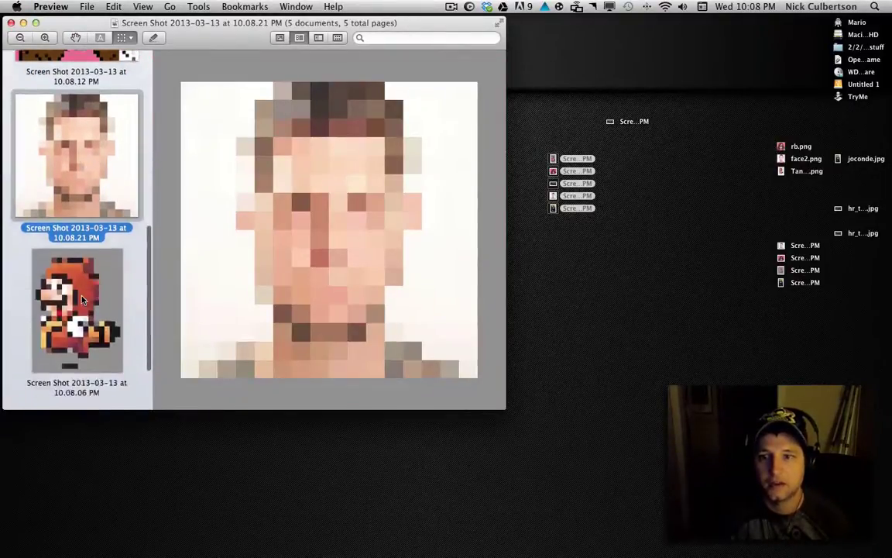
click(83, 300)
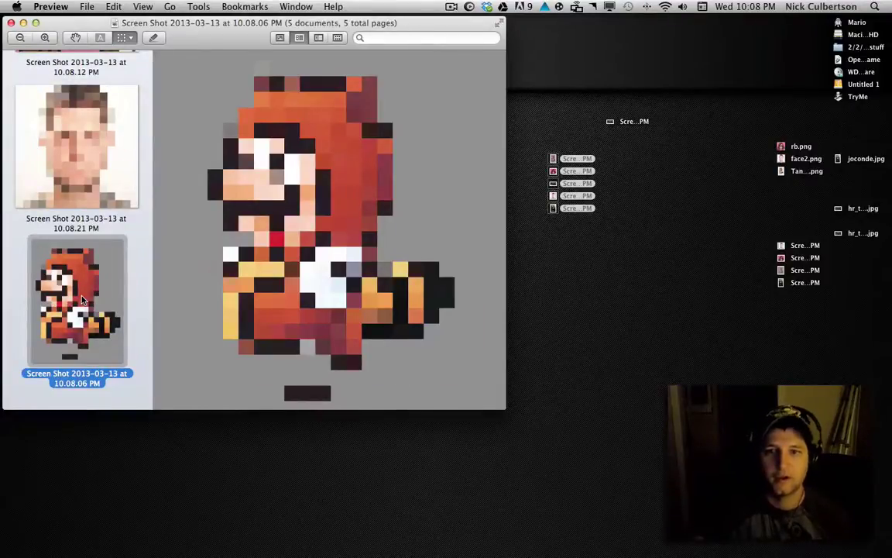